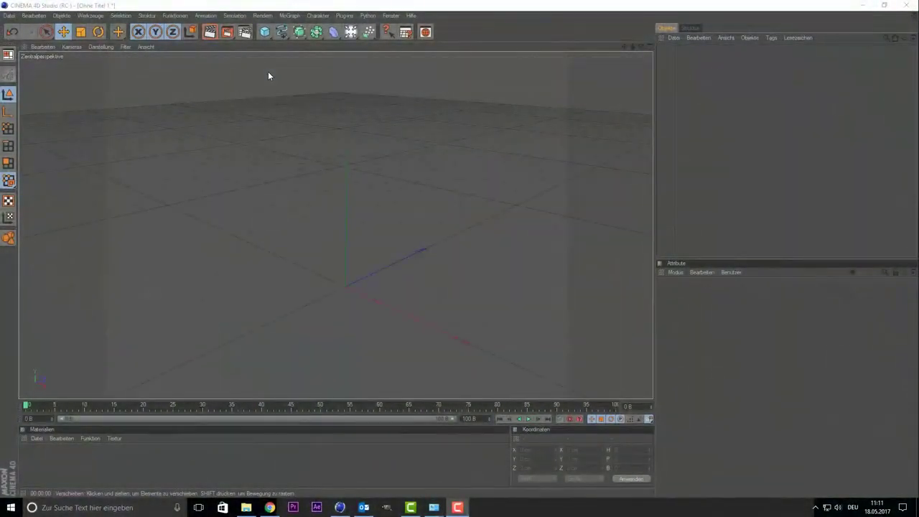
Add a Boden floor object to the scene and render the view
left_click(347, 36)
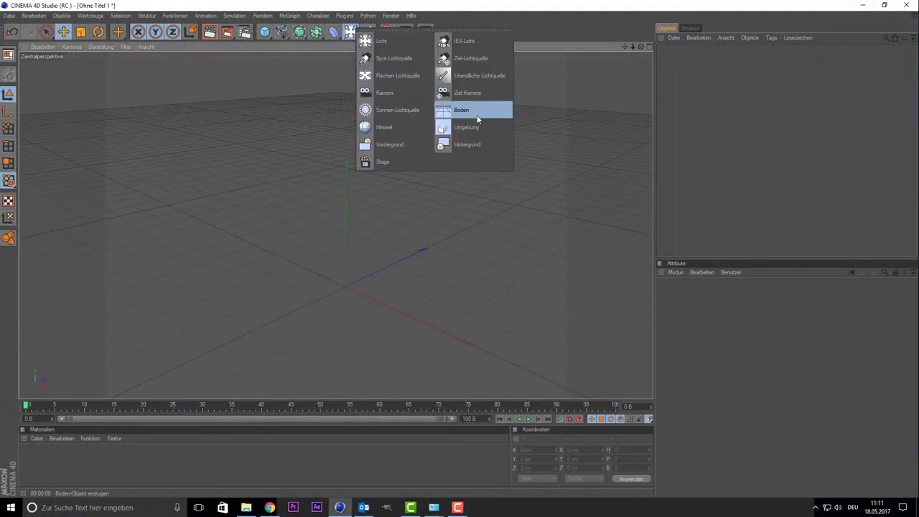
left_click(477, 115)
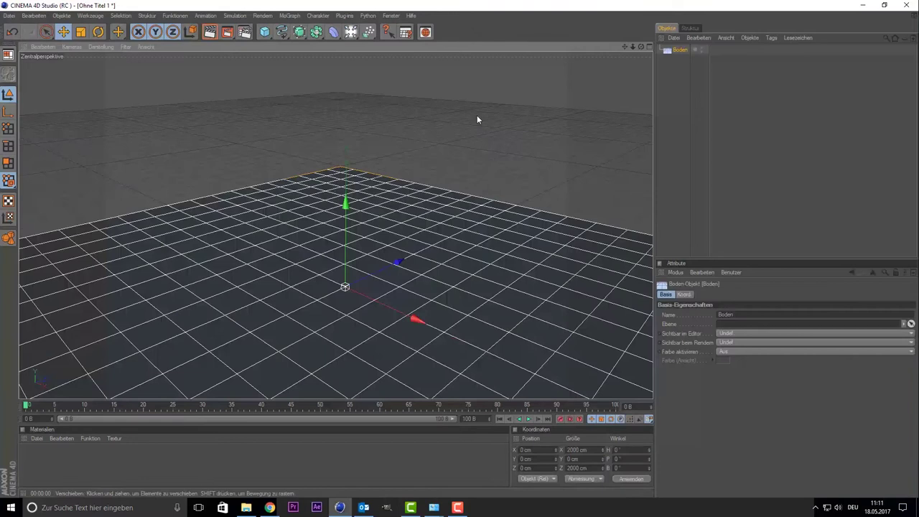
left_click(208, 32)
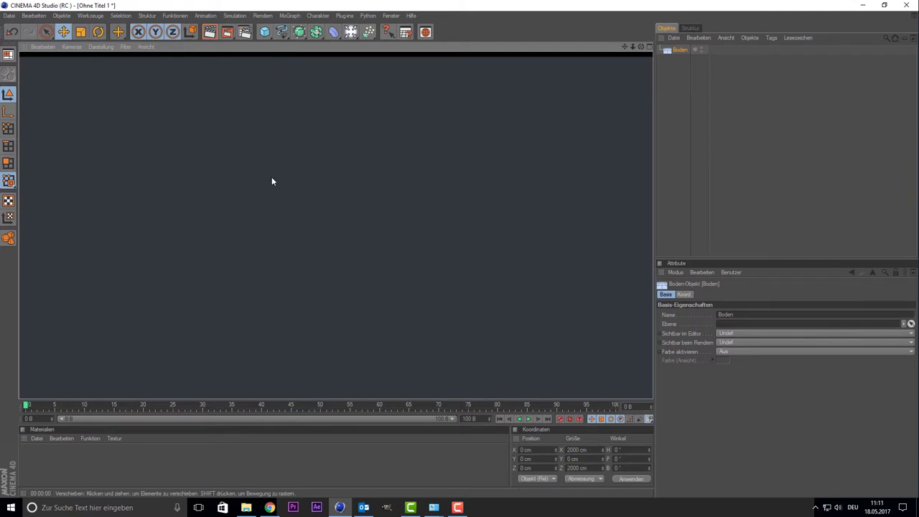
Create the default material Mat and assign it to the Boden floor
double_click(29, 456)
left_click_drag(29, 457, 206, 353)
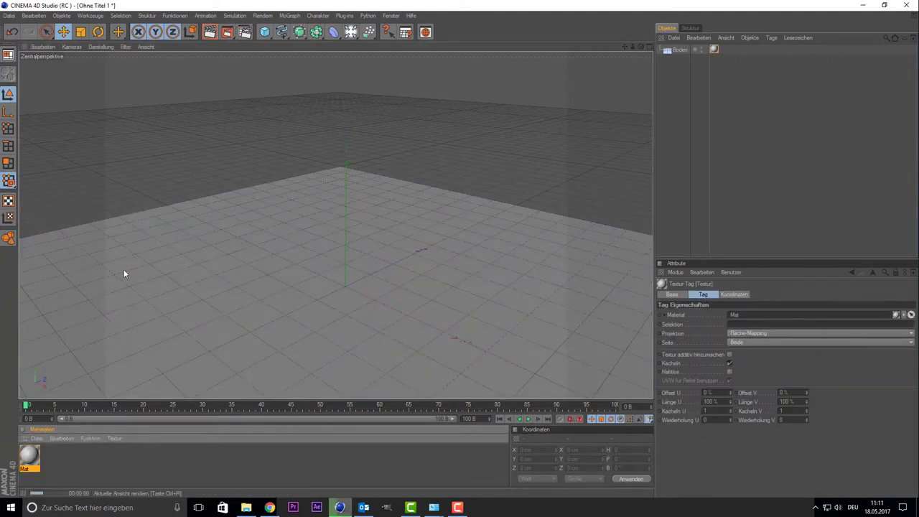
key("ctrl+r")
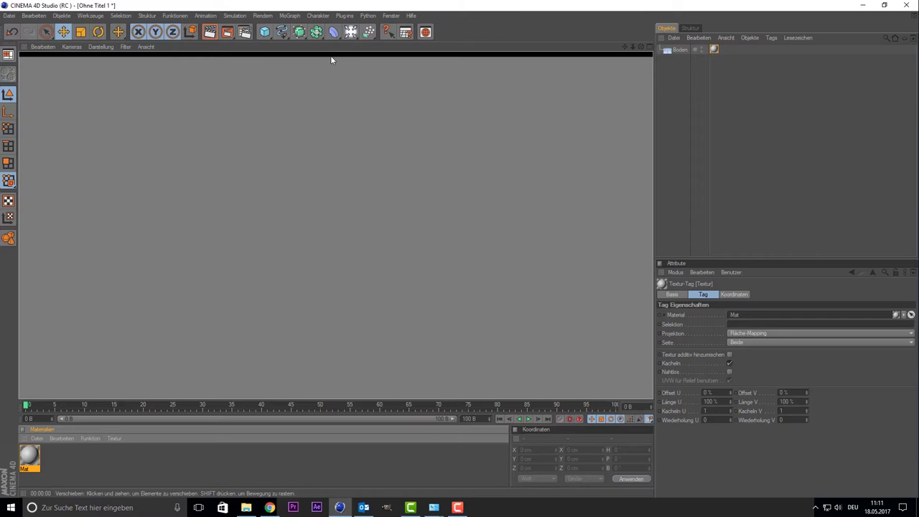
left_click(304, 123)
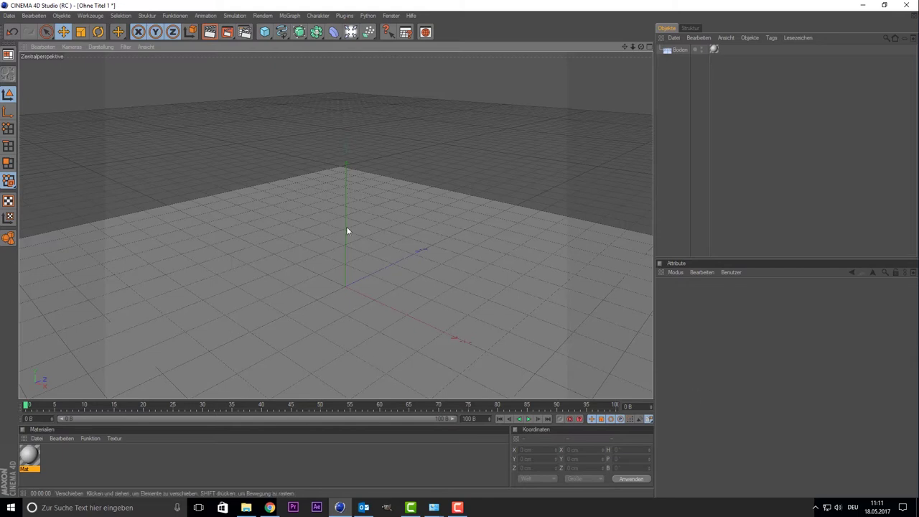
left_click(344, 256)
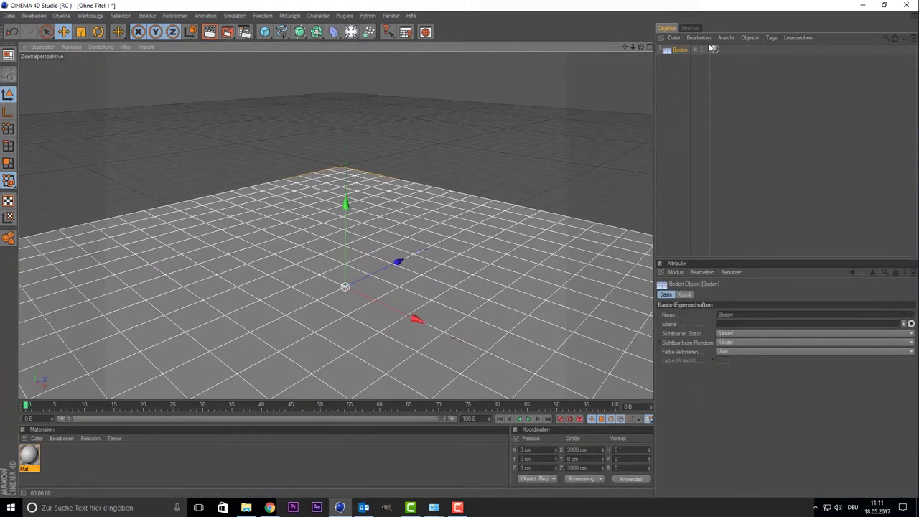
left_click_drag(713, 49, 715, 50)
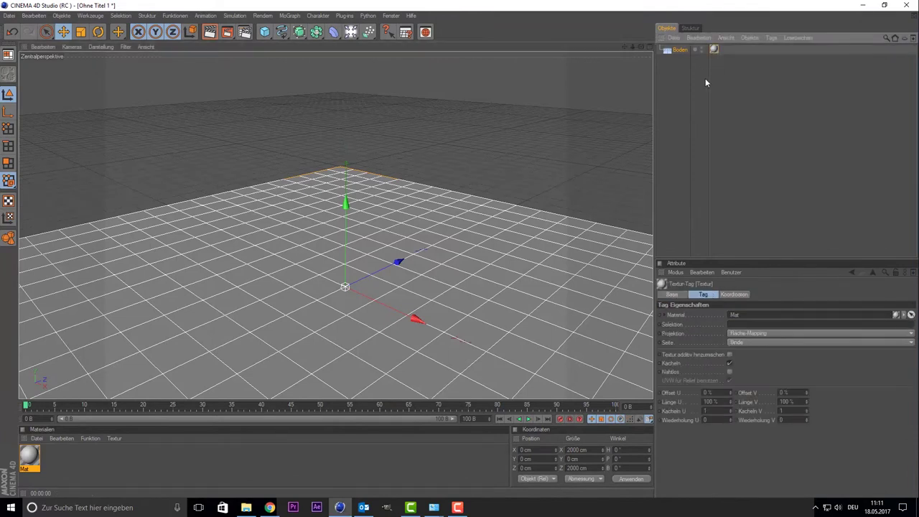
left_click(135, 159)
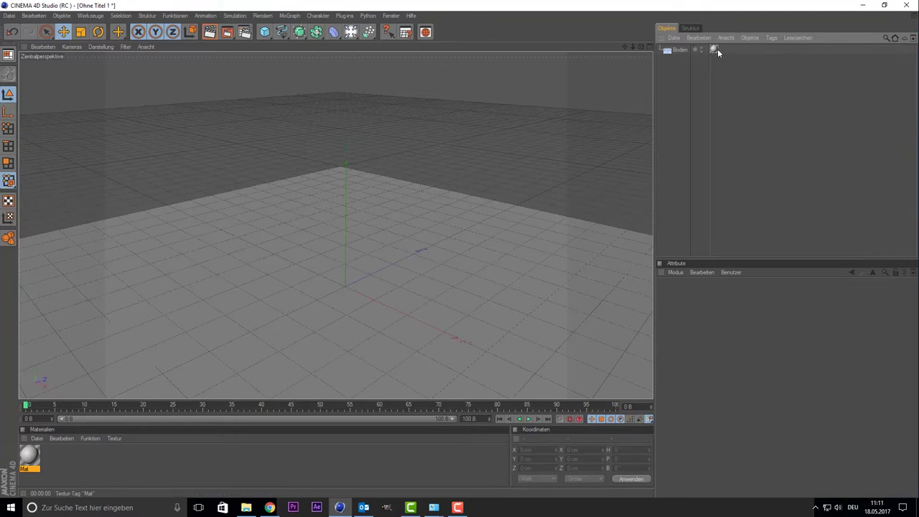
Add a Hintergrund background object to the scene
left_click(350, 31)
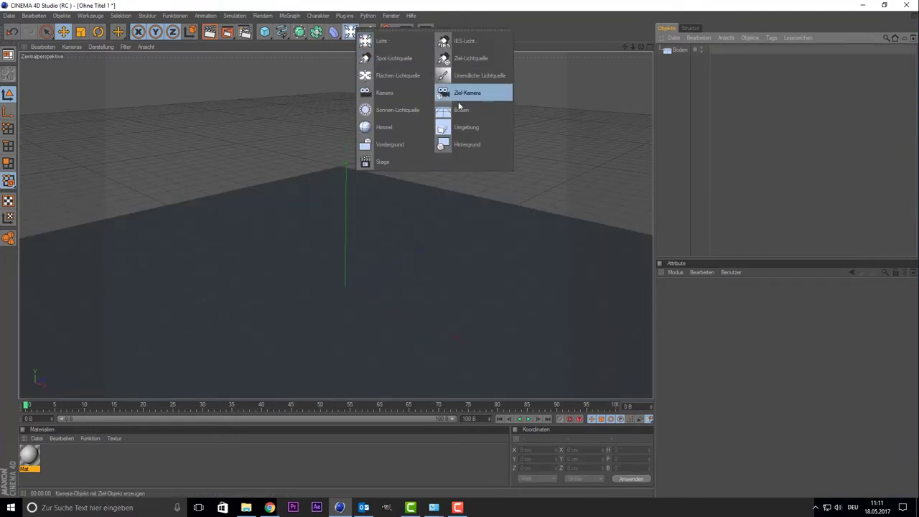
left_click(476, 146)
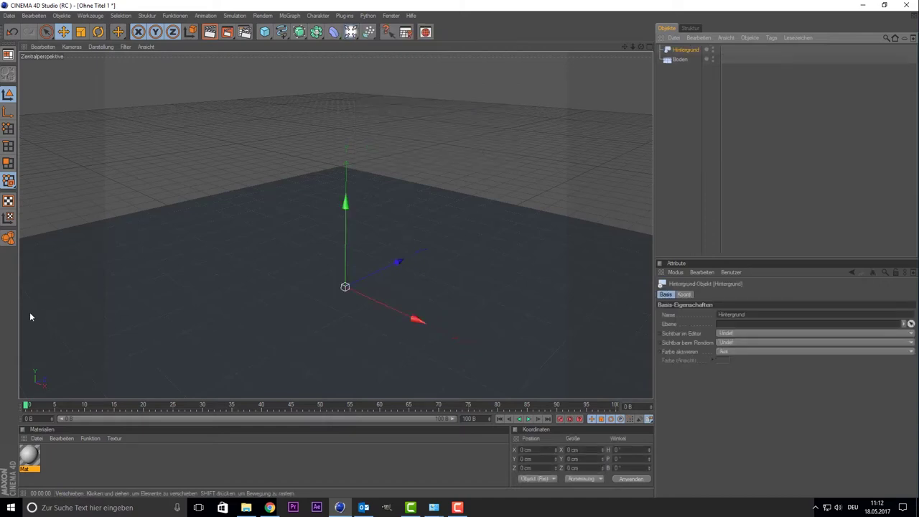
left_click(56, 457)
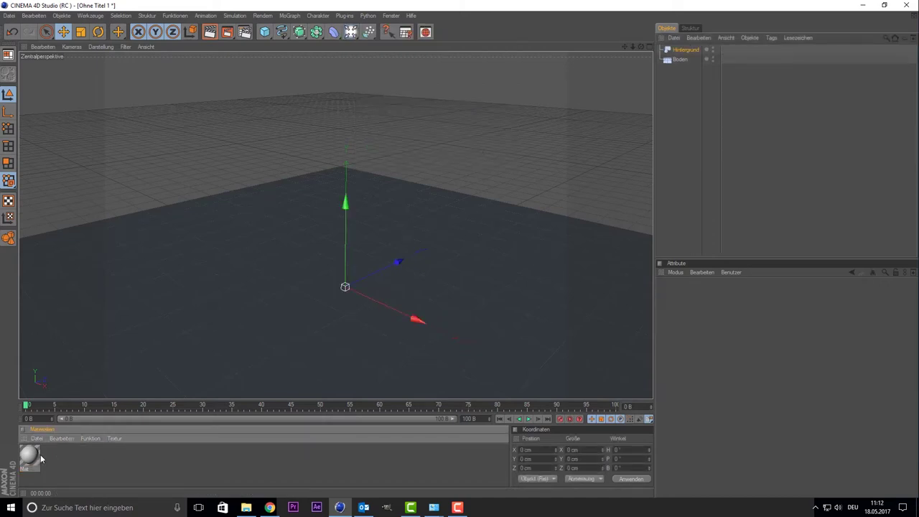
Give Mat's colour channel a Farbverlauf gradient, reversed to run white to black
double_click(32, 457)
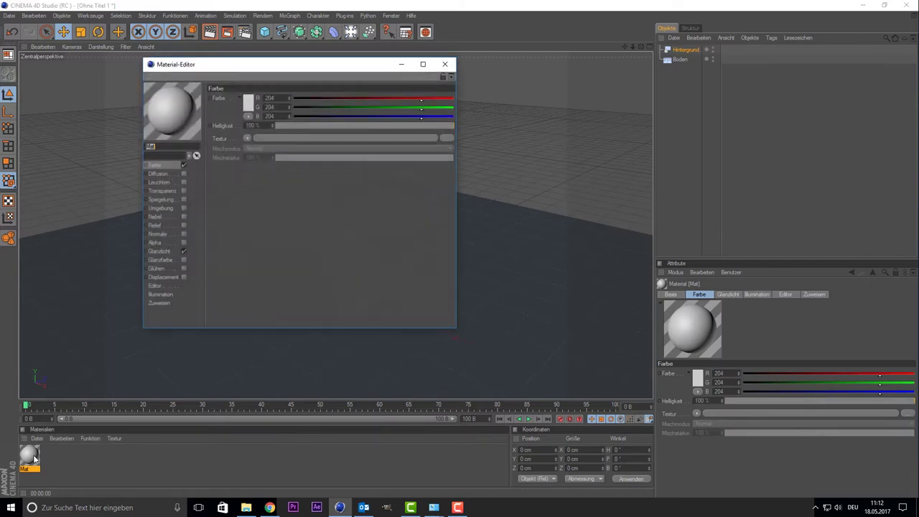
left_click(248, 138)
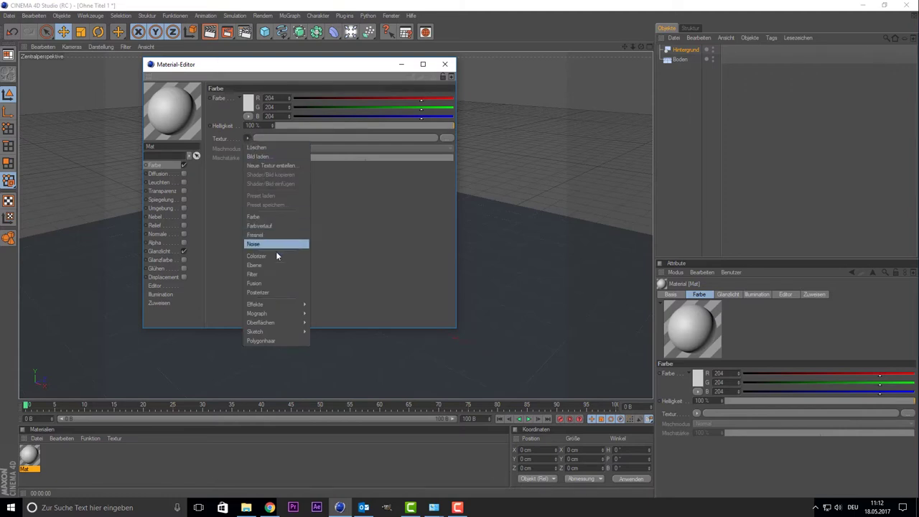
left_click(263, 225)
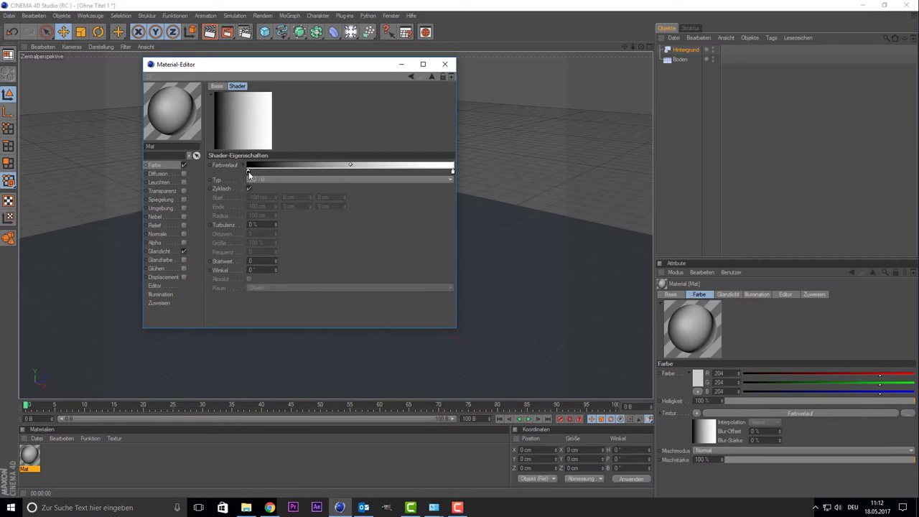
right_click(249, 175)
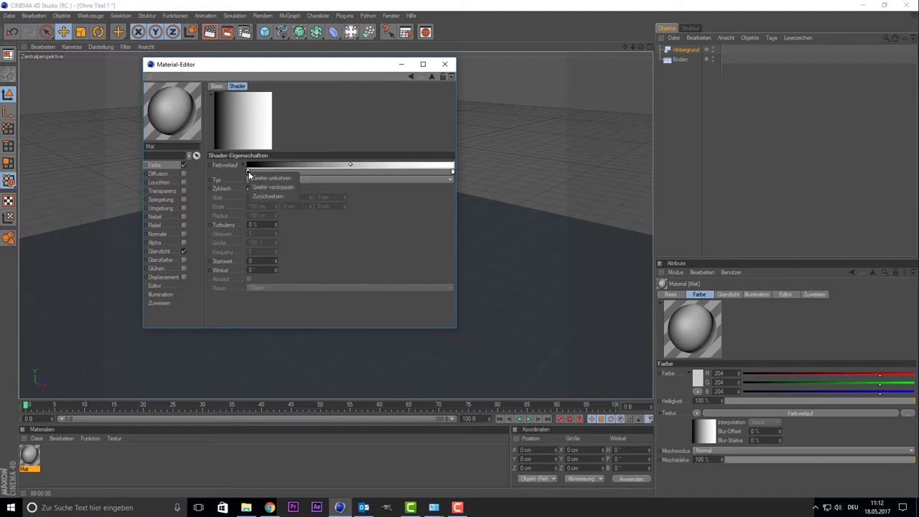
left_click(253, 177)
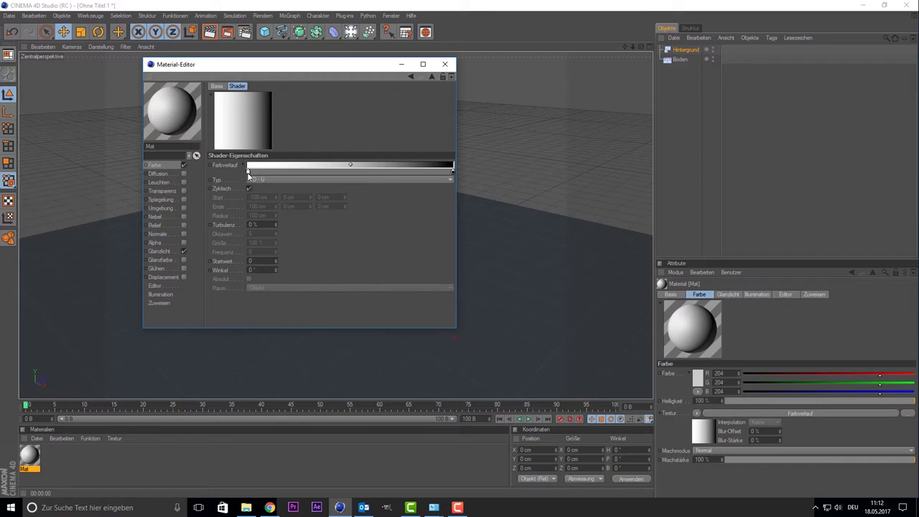
Set the gradient's right-end knot to a darker green
double_click(452, 173)
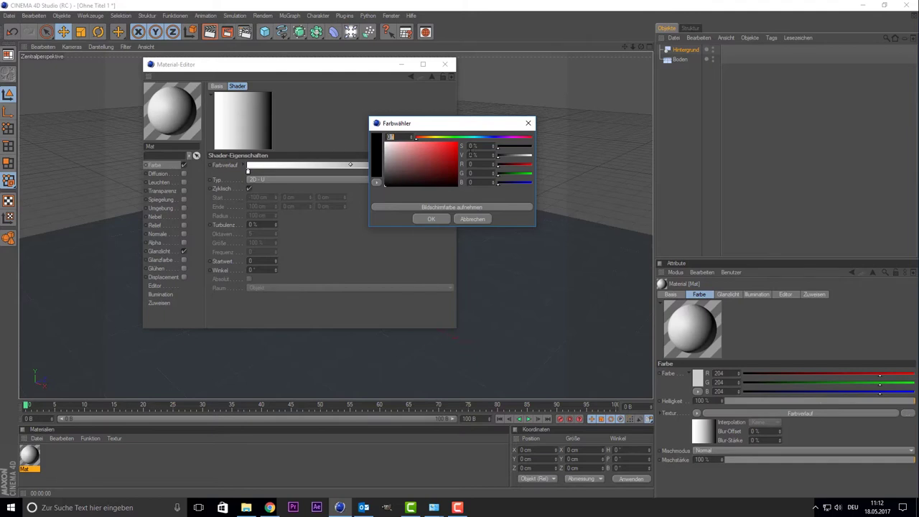
left_click(442, 138)
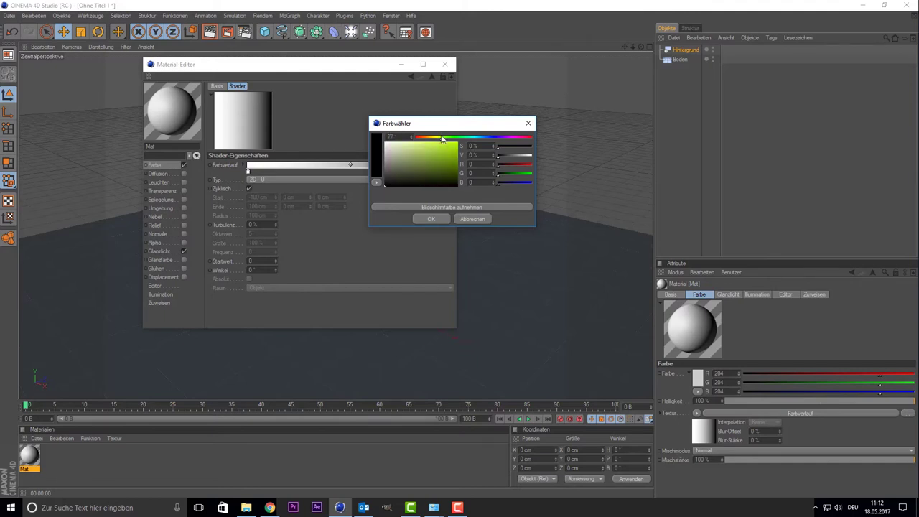
left_click_drag(442, 139, 418, 160)
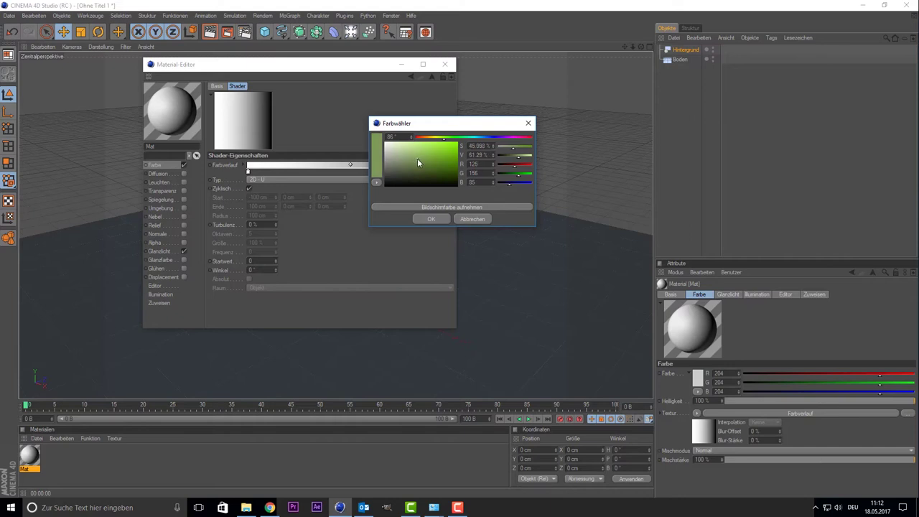
left_click(425, 218)
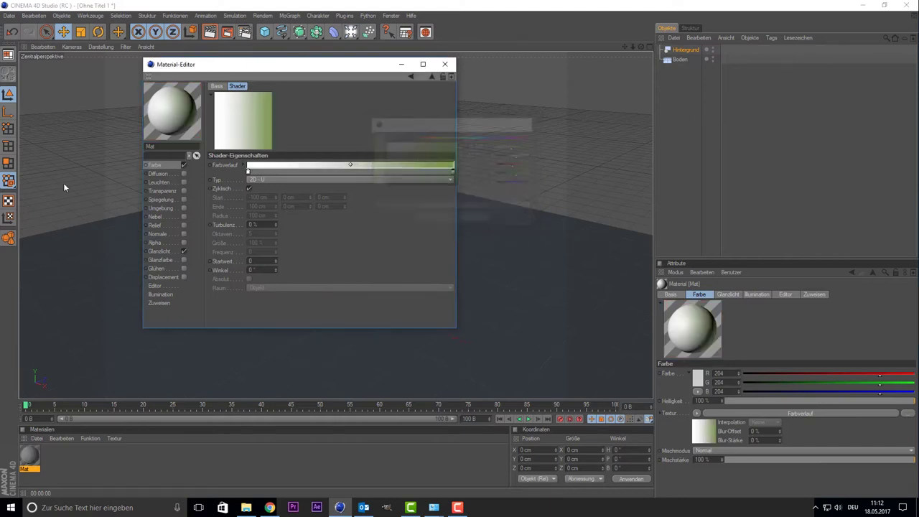
Set the left-end knot to a pale light green and close the material editor
double_click(248, 172)
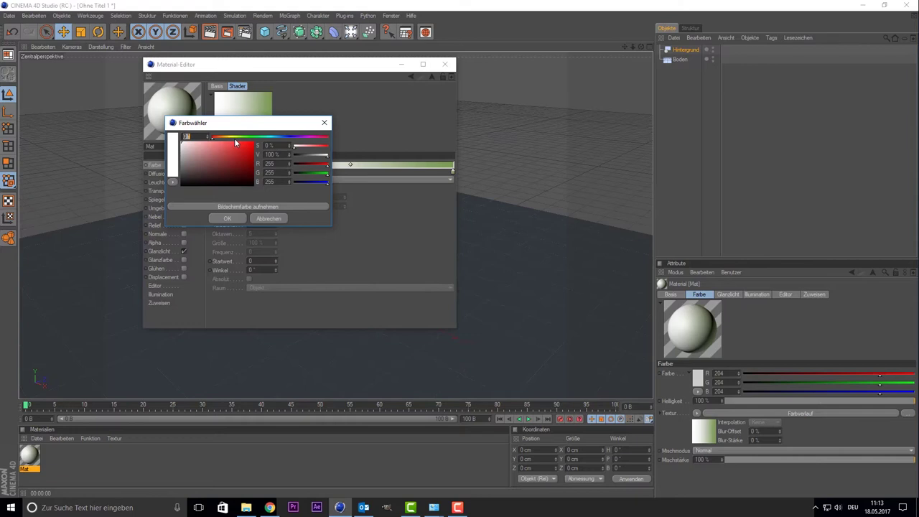
left_click(242, 136)
left_click_drag(211, 156, 204, 138)
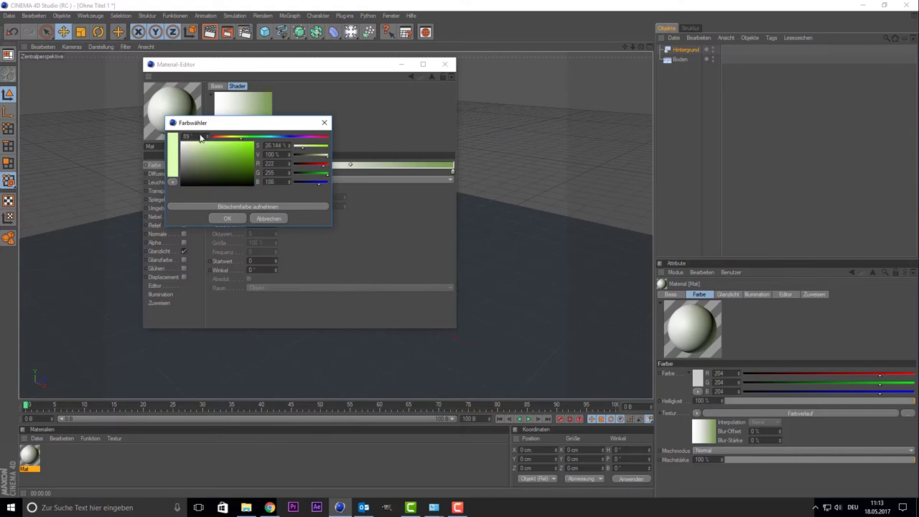
left_click(228, 219)
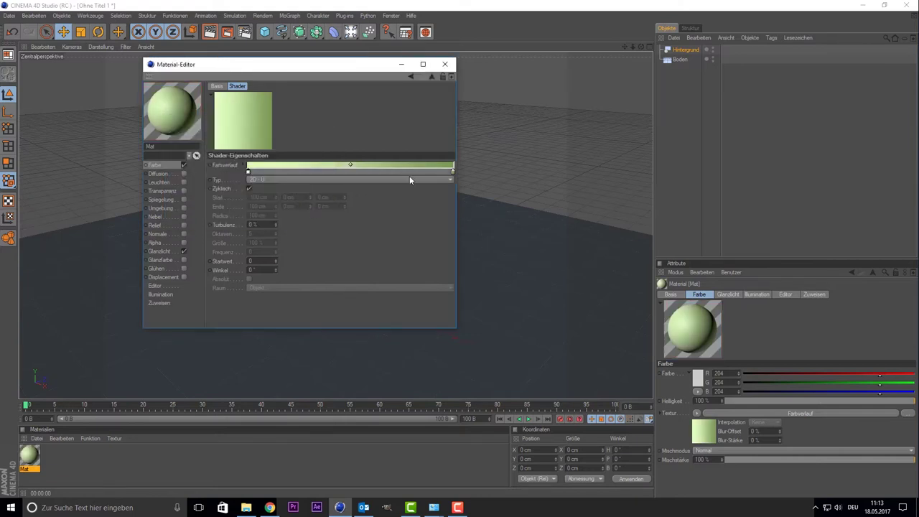
left_click(445, 64)
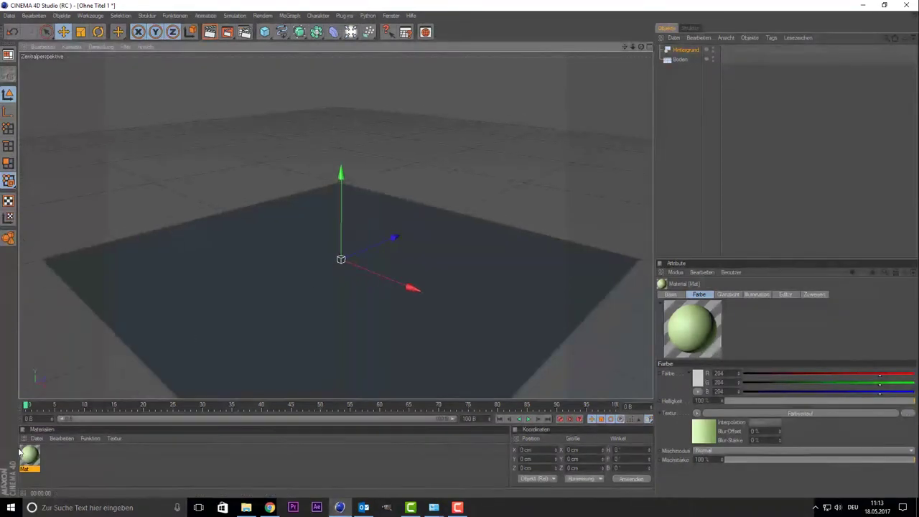
Apply Mat to the Boden floor and switch its gradient to the circular 2D type
left_click_drag(29, 456, 385, 295)
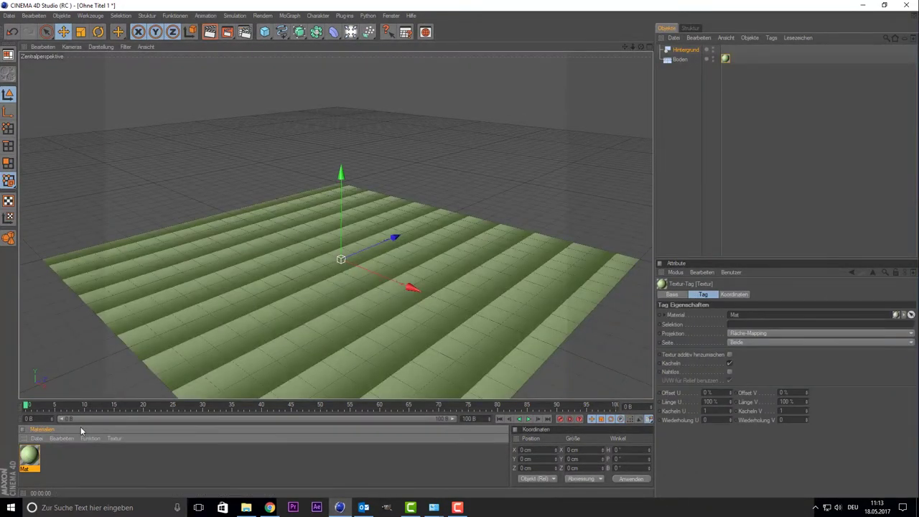
double_click(36, 457)
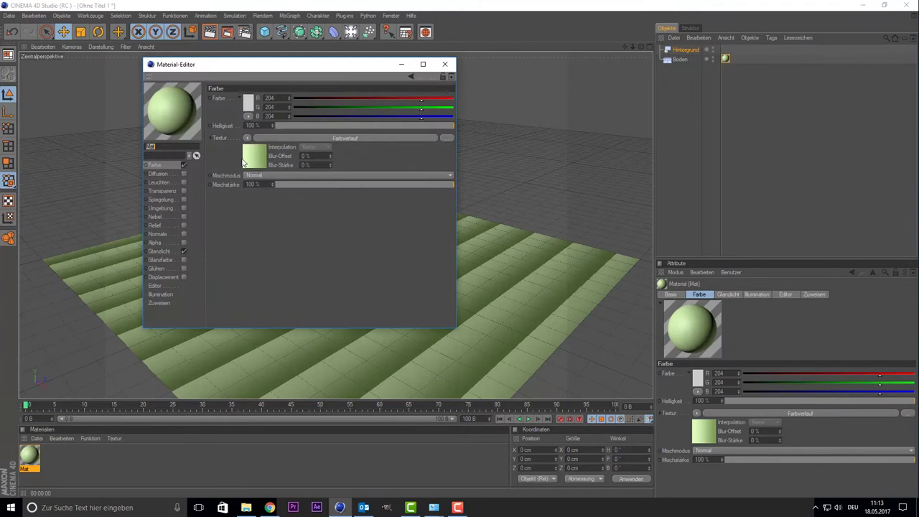
left_click(247, 164)
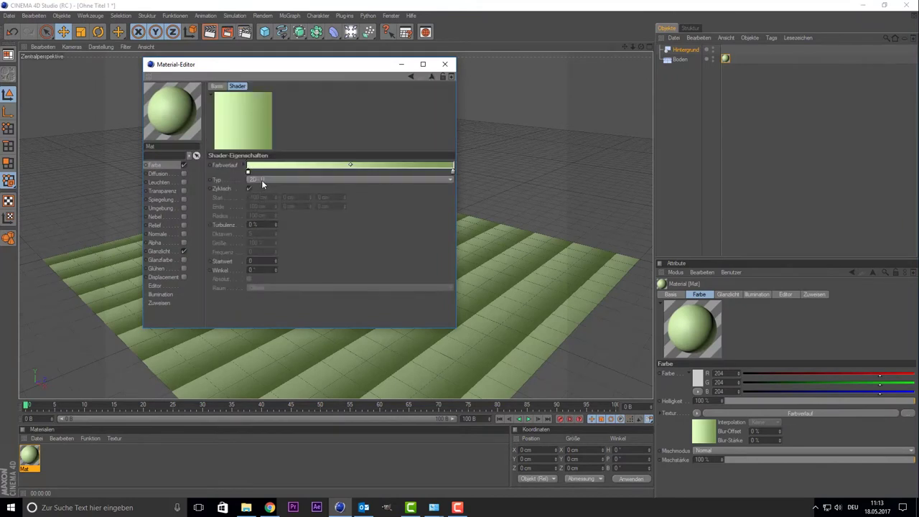
left_click(261, 179)
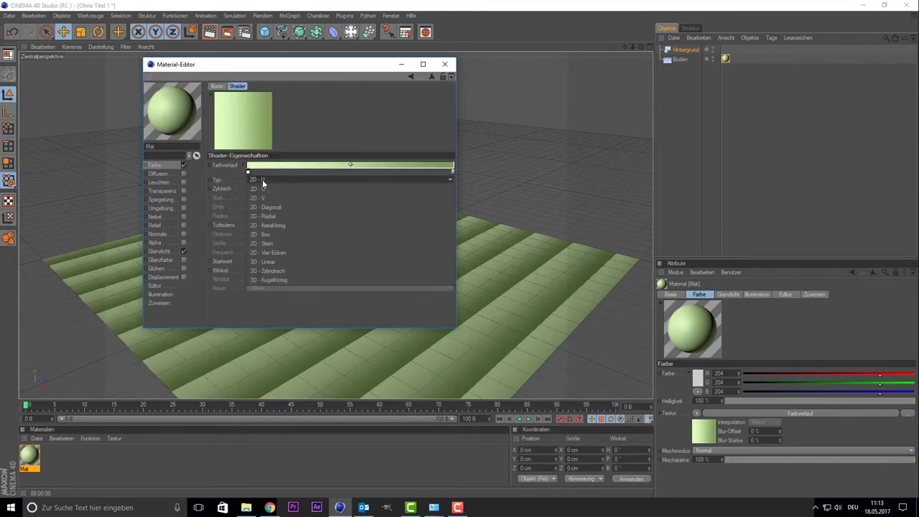
left_click(278, 226)
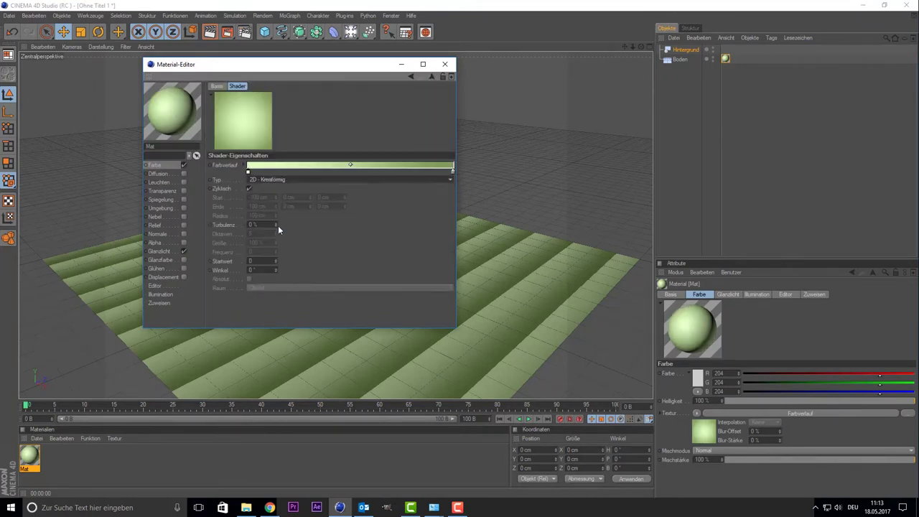
left_click(445, 64)
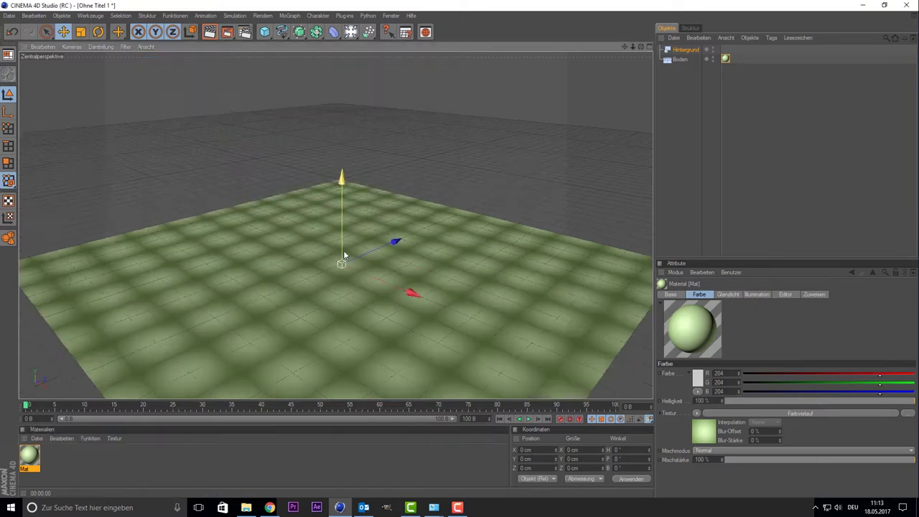
Render the view to check the tiled green floor, then select Boden
scroll(343, 255, "up", 4)
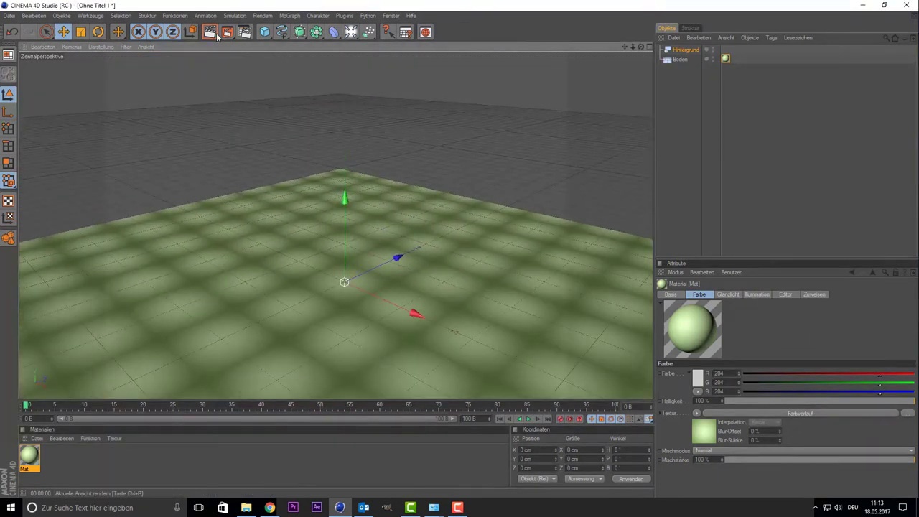
left_click(215, 33)
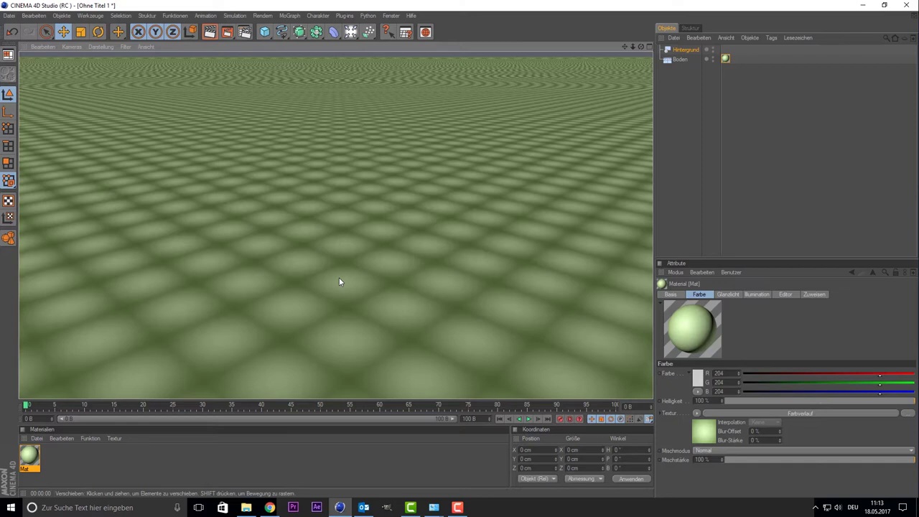
left_click(340, 280)
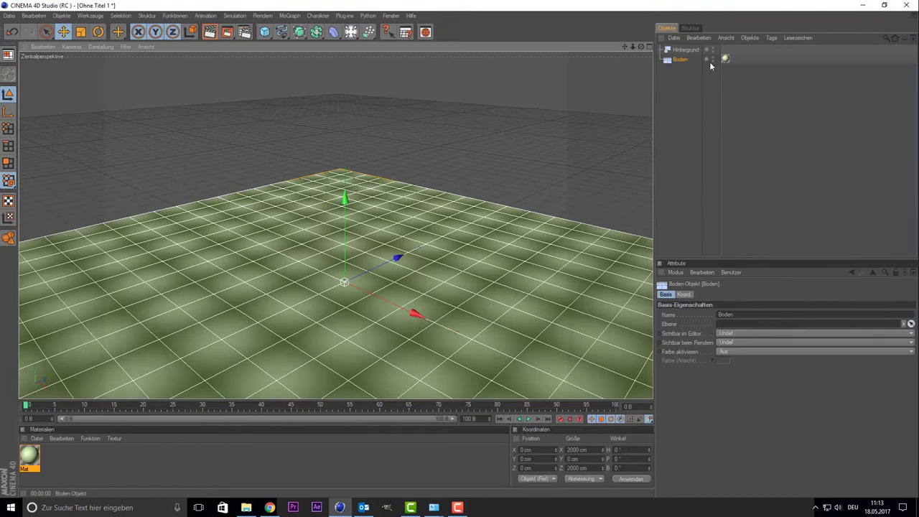
Set the floor's texture tag projection to Frontal-Mapping and render to check
left_click(728, 61)
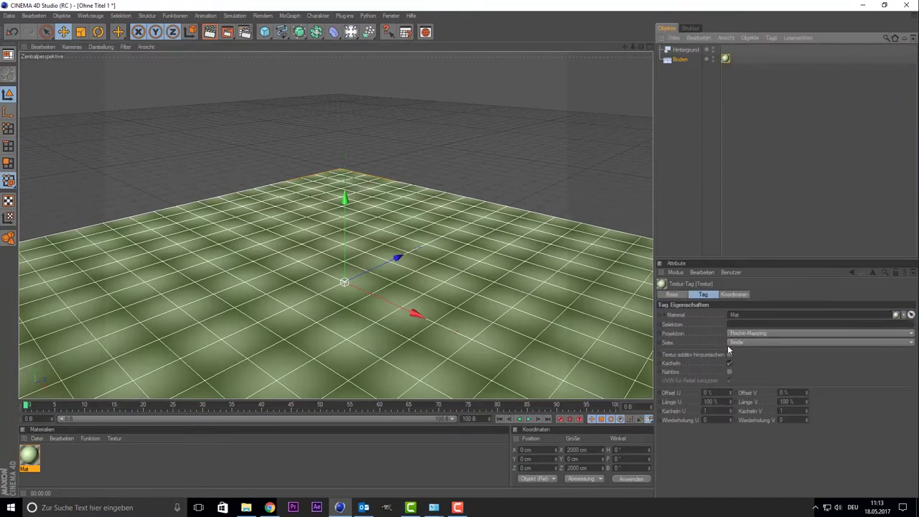
left_click(764, 334)
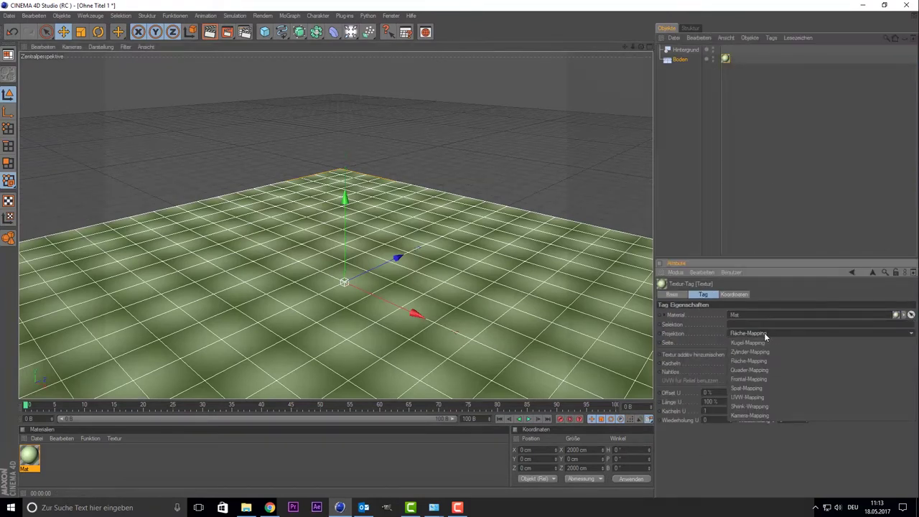
left_click(764, 379)
left_click(209, 32)
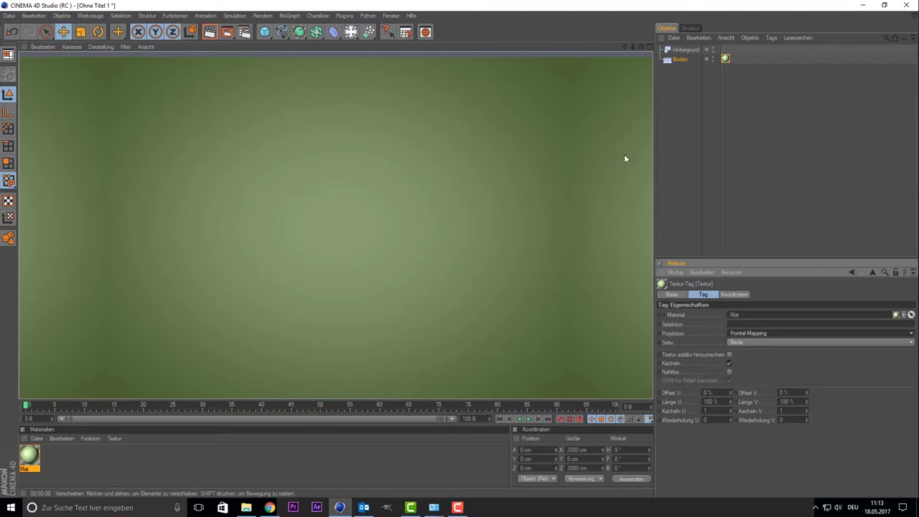
left_click(759, 129)
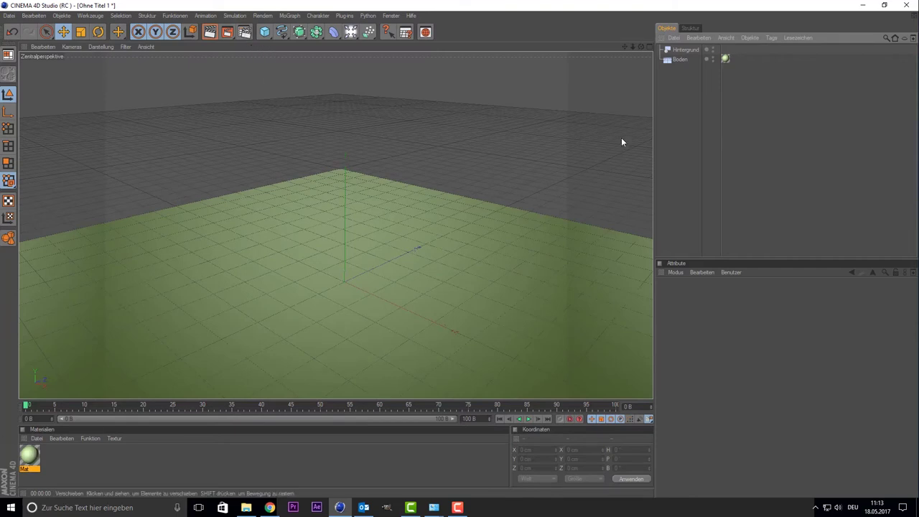
Copy the frontal-mapped Mat texture tag onto Hintergrund and render the seamless blend
left_click(685, 49)
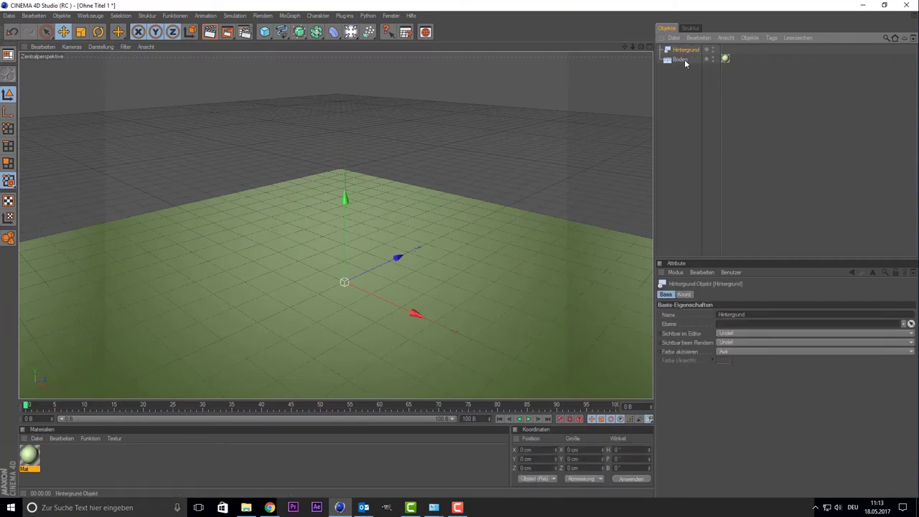
left_click(30, 458)
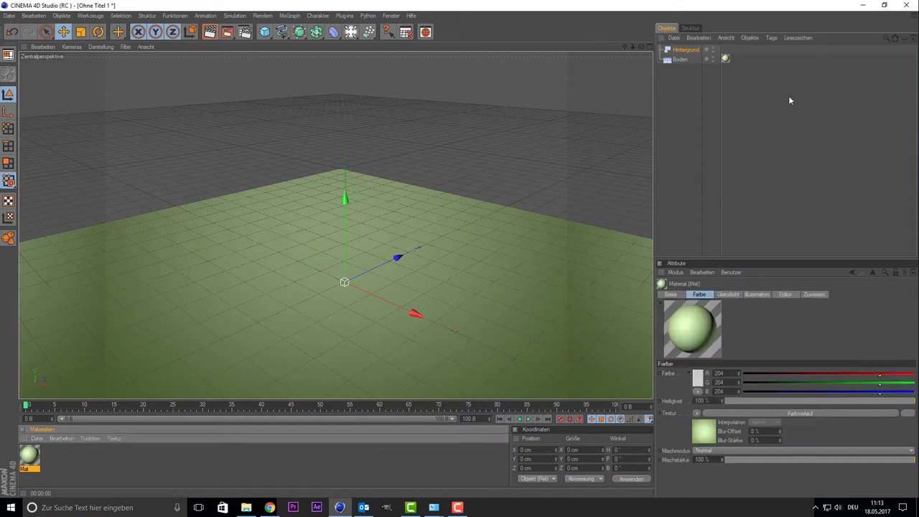
left_click(724, 59)
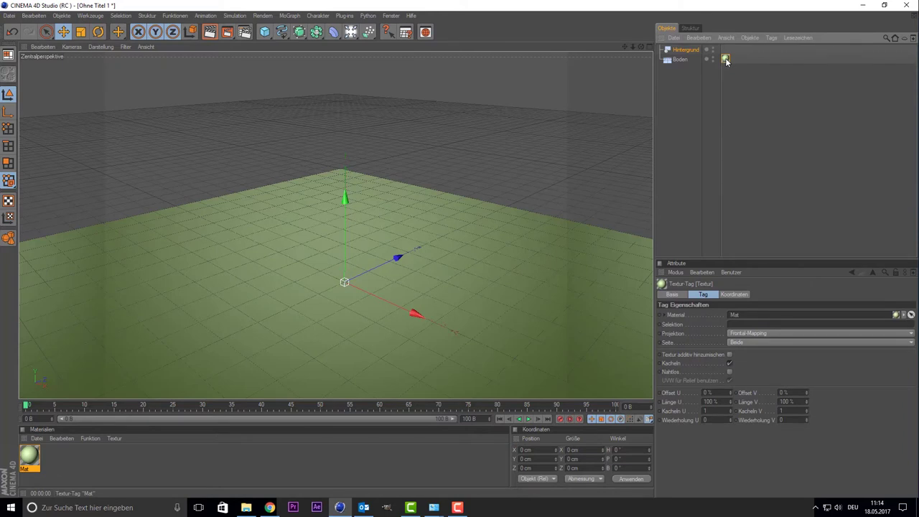
left_click(732, 76)
left_click(726, 61)
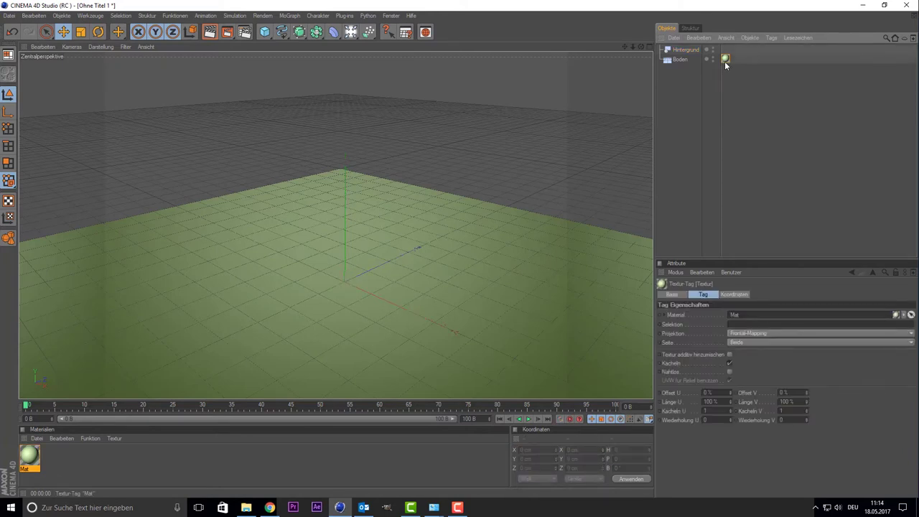
left_click_drag(725, 59, 726, 51)
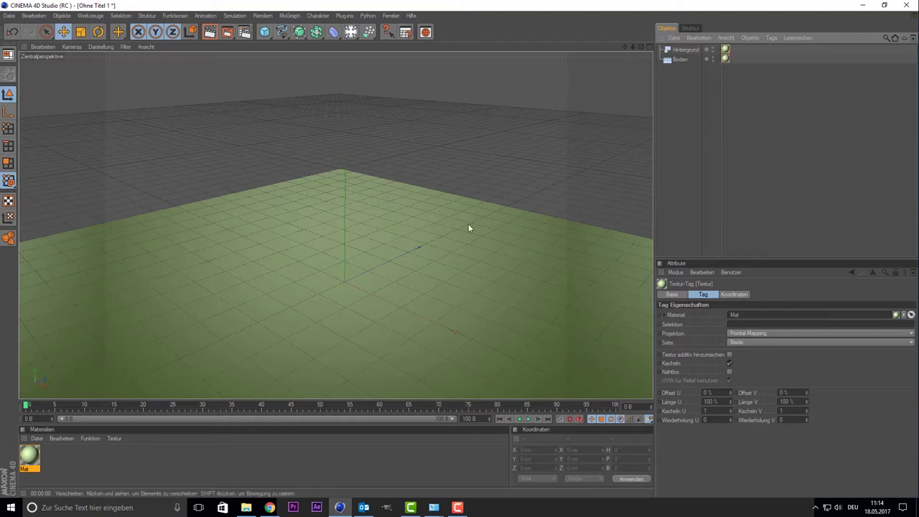
left_click(209, 33)
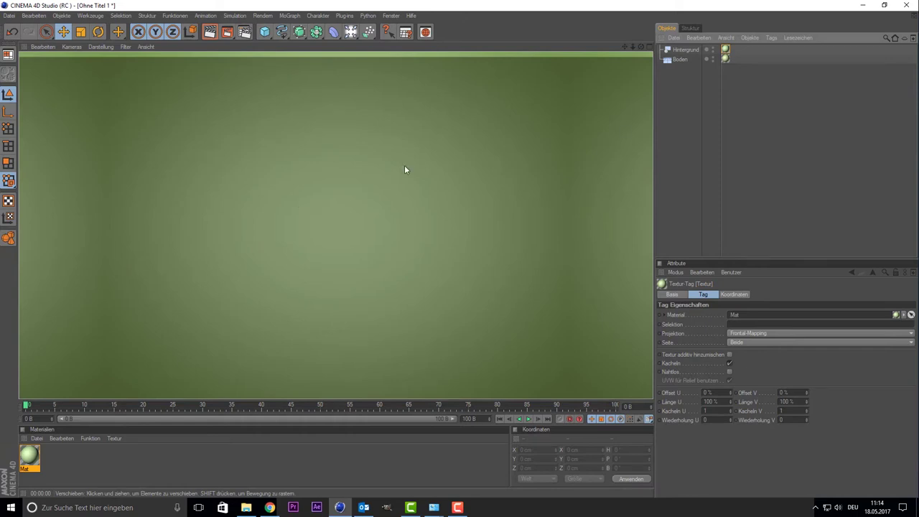
left_click(691, 94)
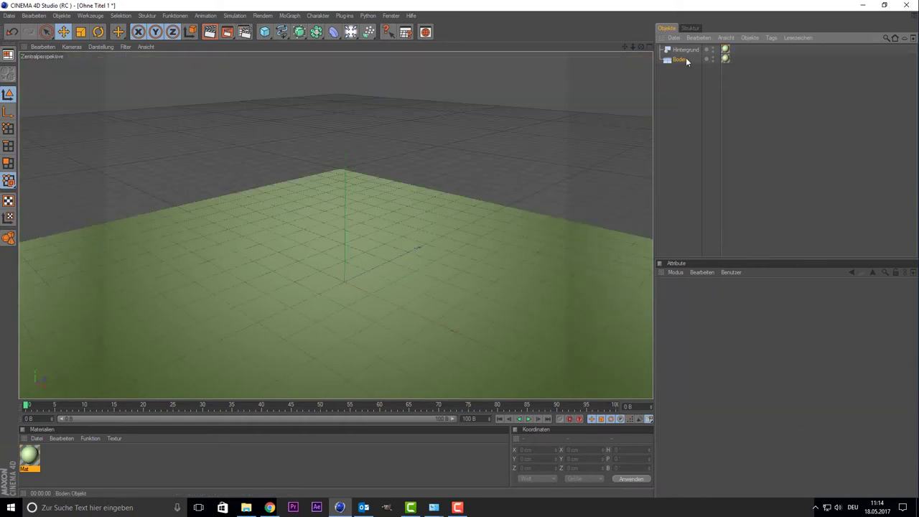
left_click(687, 61)
Add a Render tag to Boden with Hintergrund-Compositing enabled
right_click(686, 61)
mouse_move(718, 63)
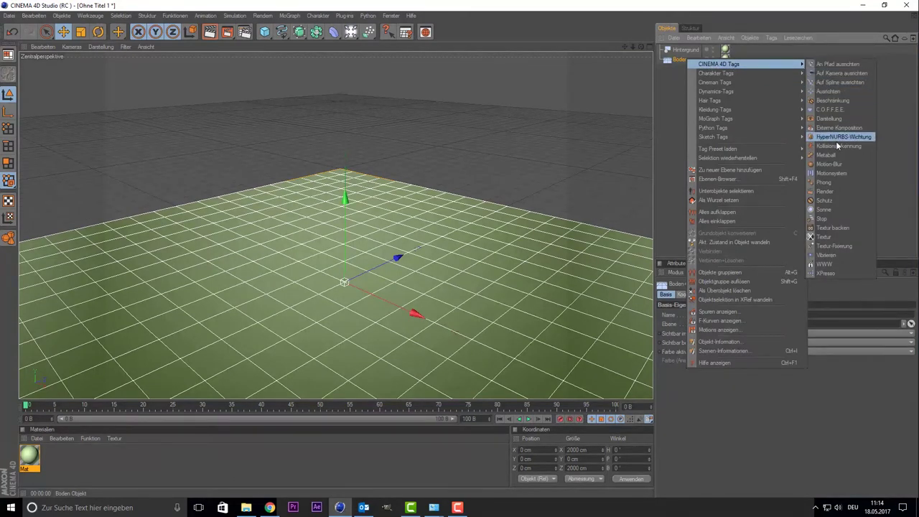
left_click(833, 191)
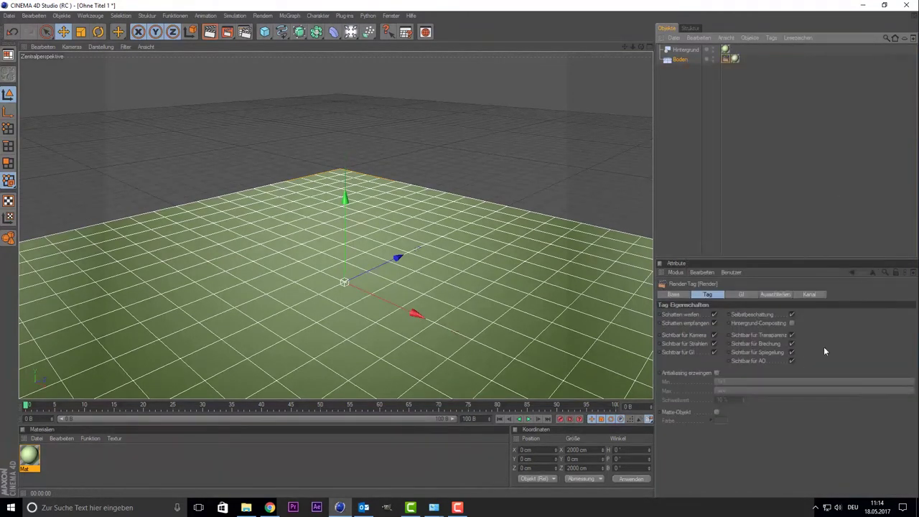
left_click(791, 324)
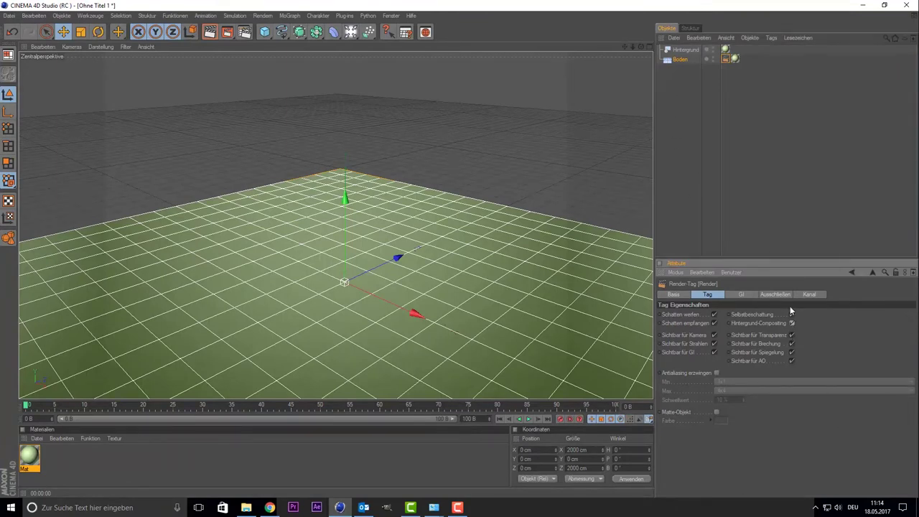
Copy the render tag onto Hintergrund and render the view
left_click(684, 113)
left_click(726, 62)
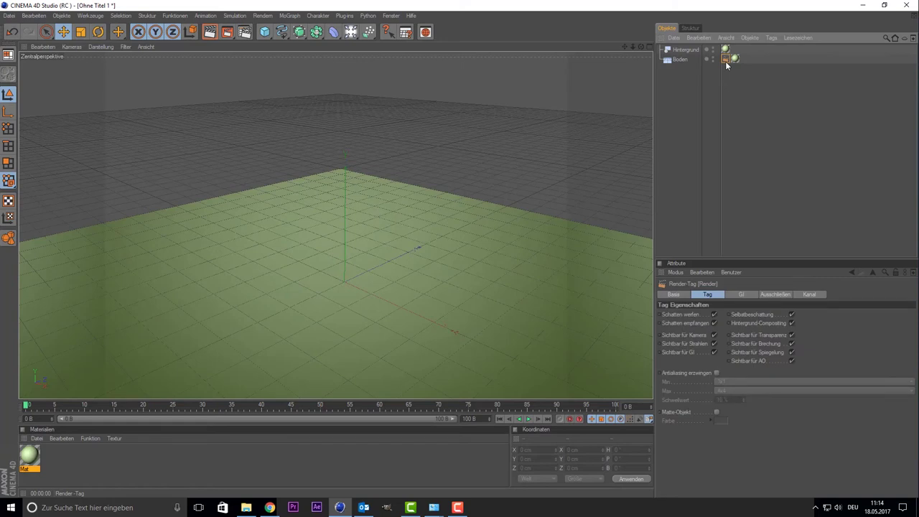
left_click_drag(727, 64, 734, 50, "ctrl")
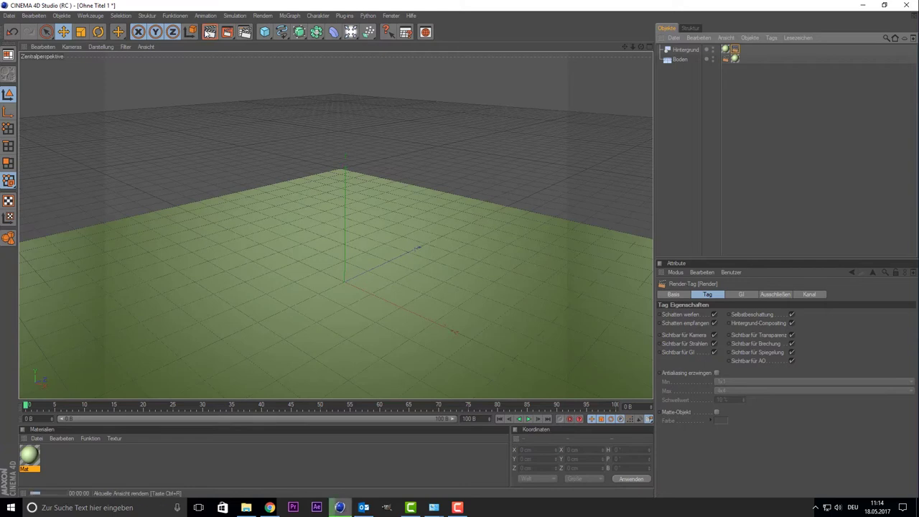
left_click(209, 32)
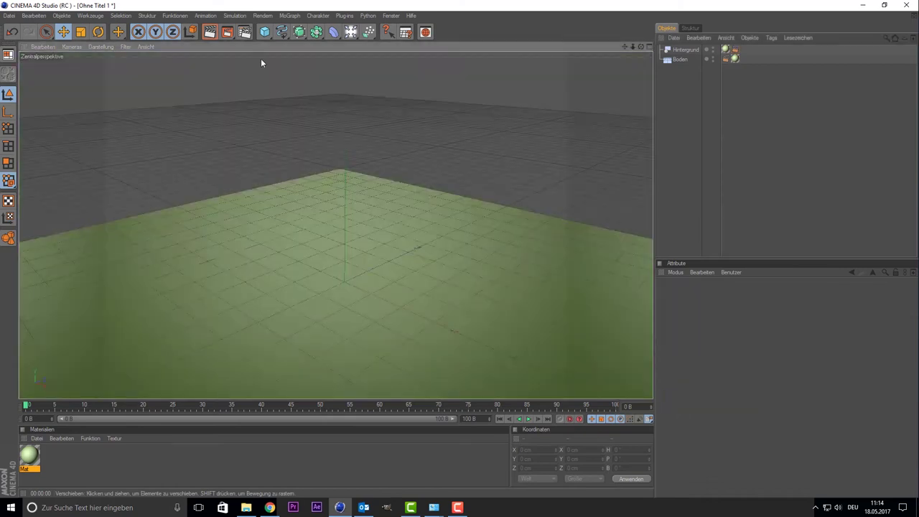
Apply the Film/Video HDTV 1080 24 preset (1920×1080, 24 fps) and render a check
left_click(244, 31)
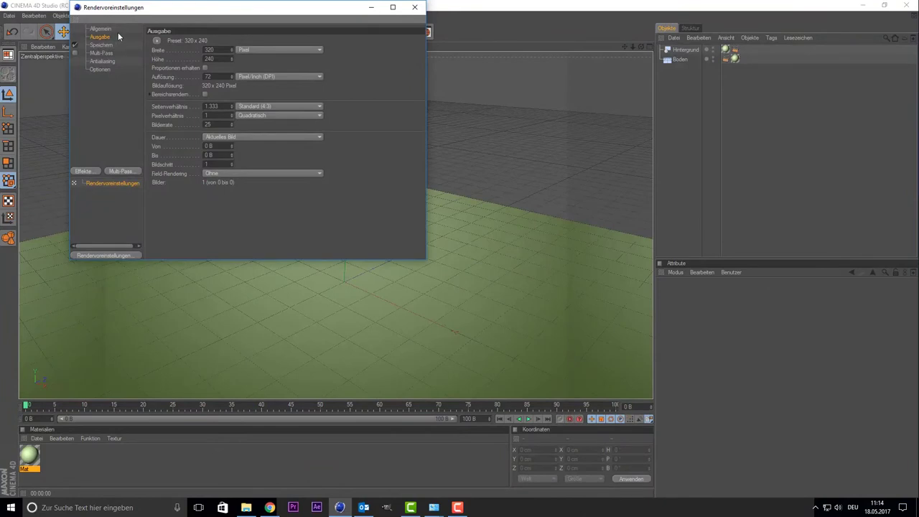
left_click(156, 41)
mouse_move(169, 69)
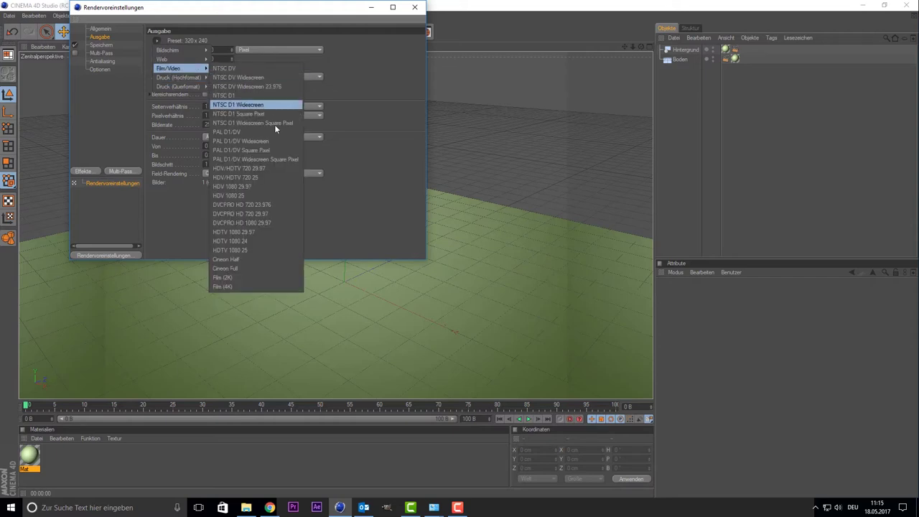
left_click(267, 240)
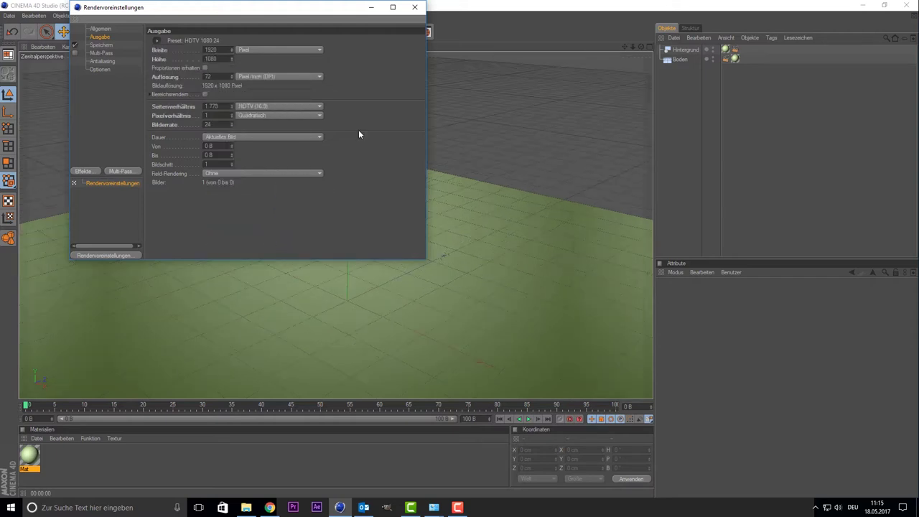
left_click(414, 7)
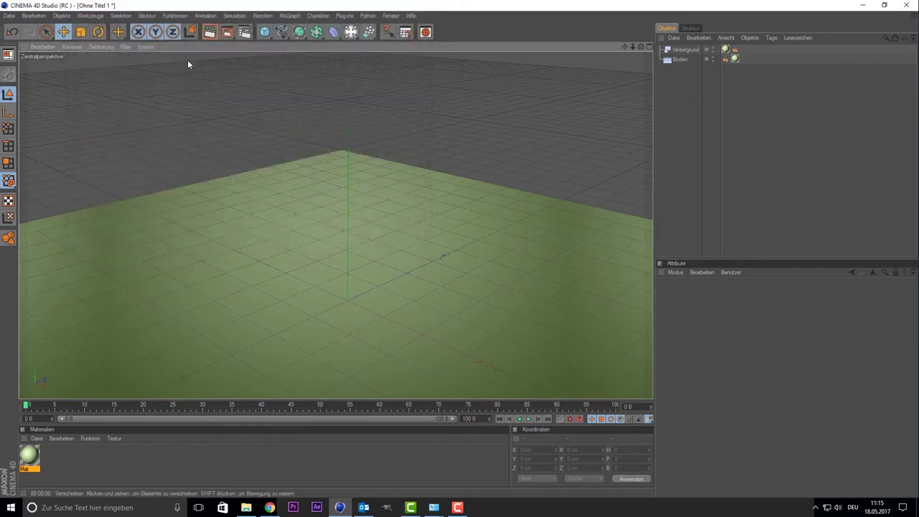
left_click(209, 31)
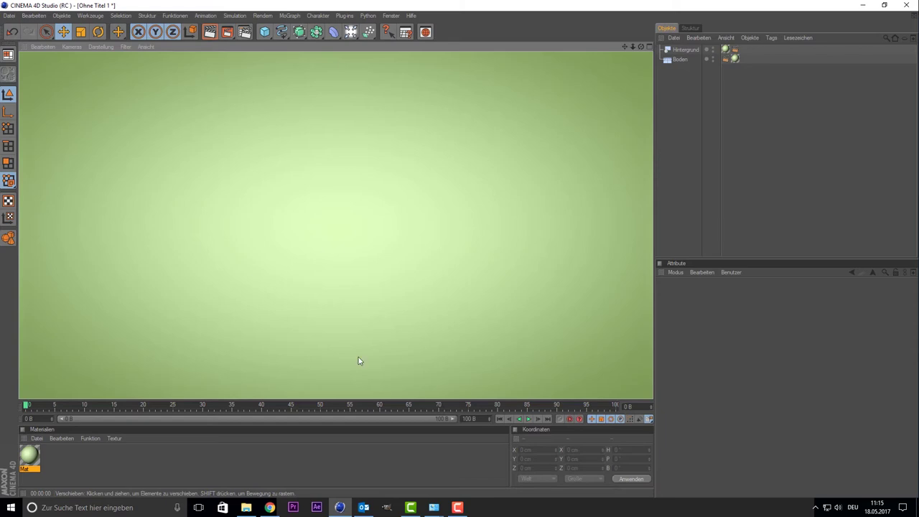
left_click(503, 227)
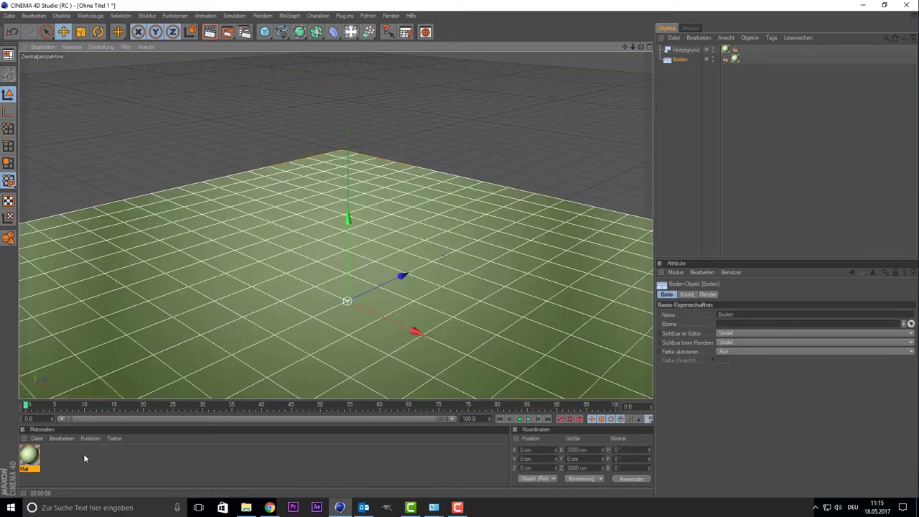
Add a 100 cm Kugel and raise it to Y 101.433 cm so it sits on the floor
left_click(264, 31)
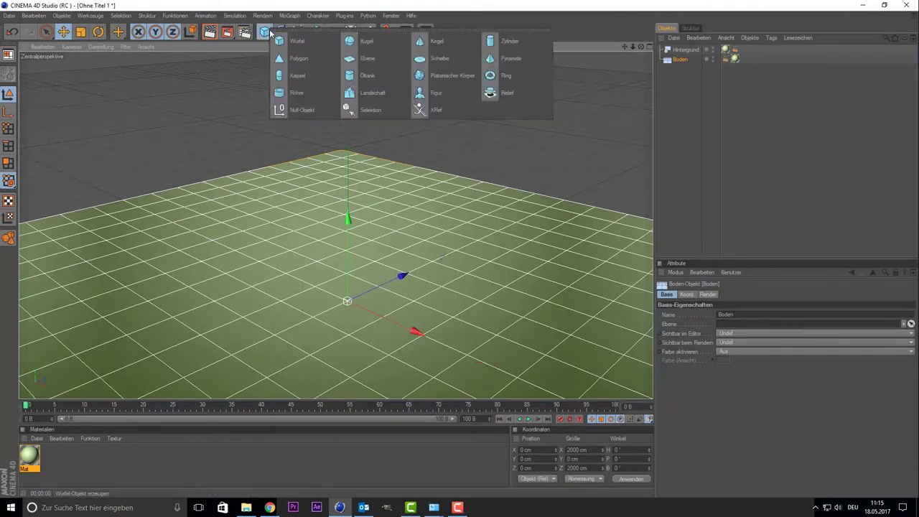
left_click(351, 41)
left_click_drag(352, 245, 303, 201)
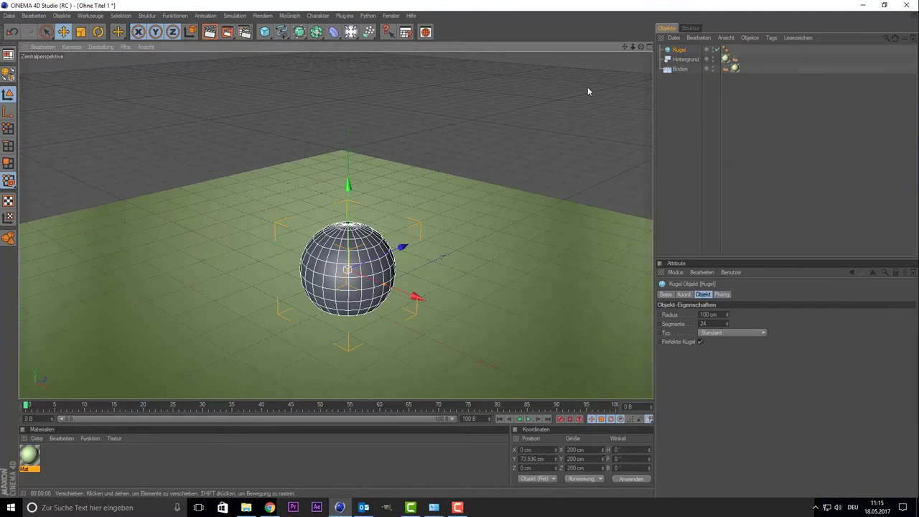
middle_click(384, 102)
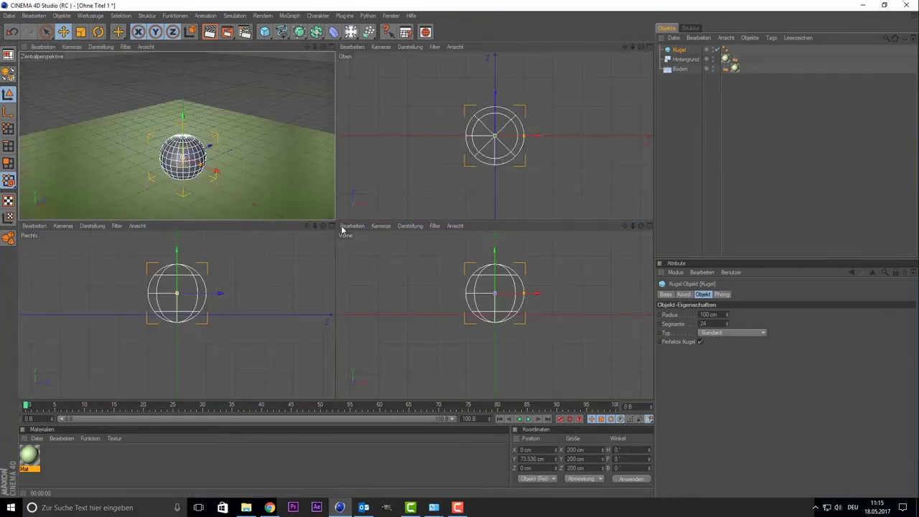
mouse_move(497, 281)
left_mouse_down()
mouse_move(498, 269)
mouse_move(495, 285)
left_mouse_up()
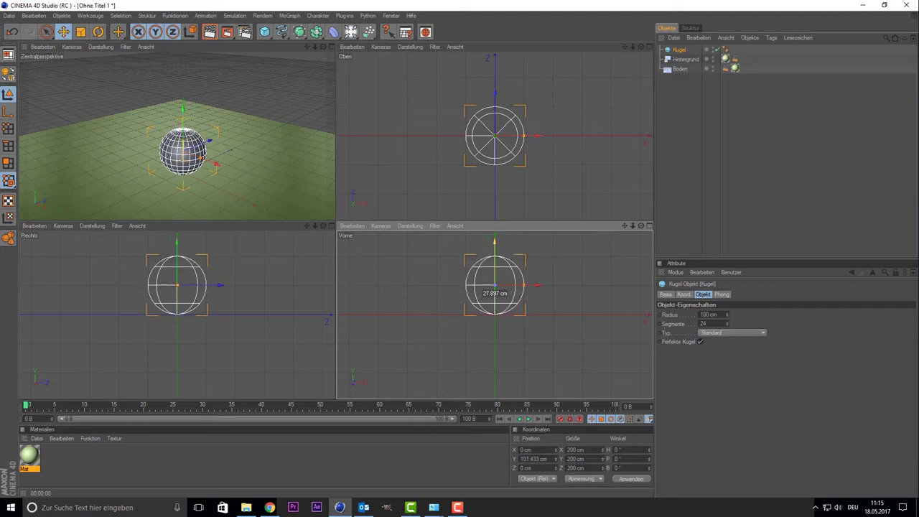
middle_click(267, 177)
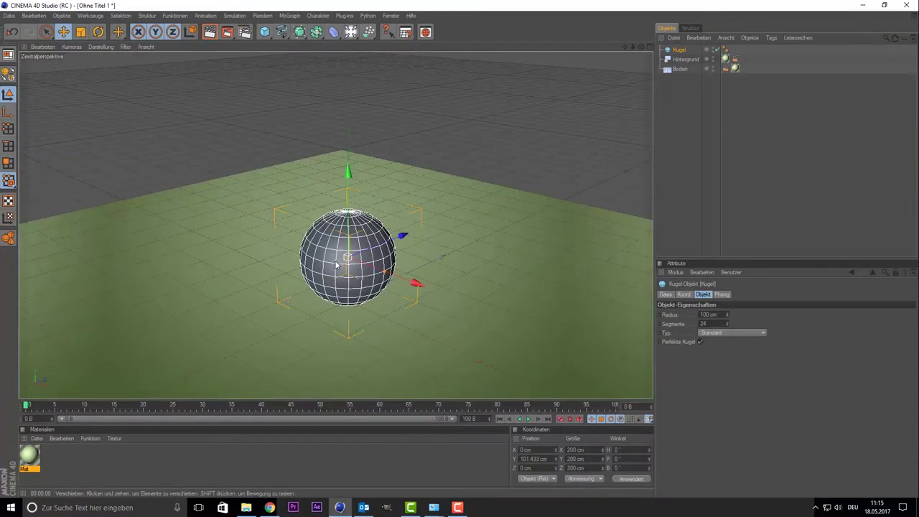
Create a second material, Mat.1, and open its Farbe channel's texture choices
left_click(80, 450)
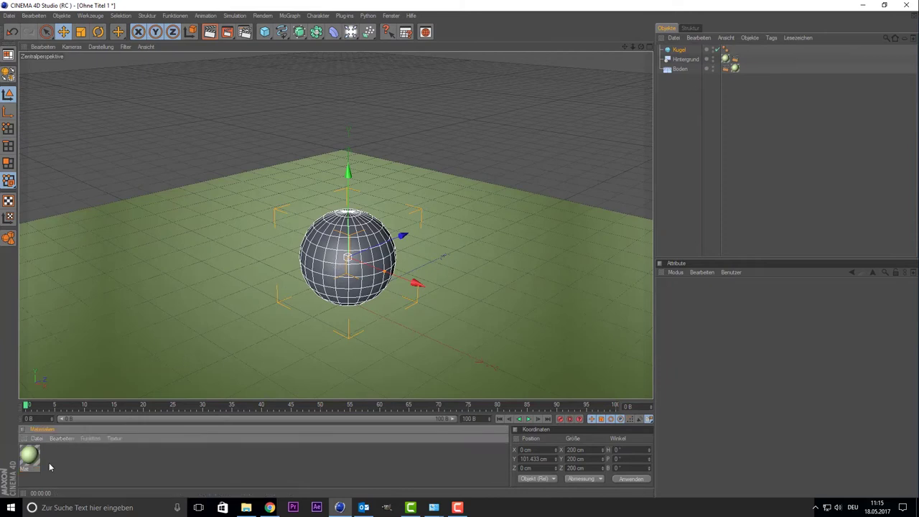
double_click(46, 465)
double_click(28, 455)
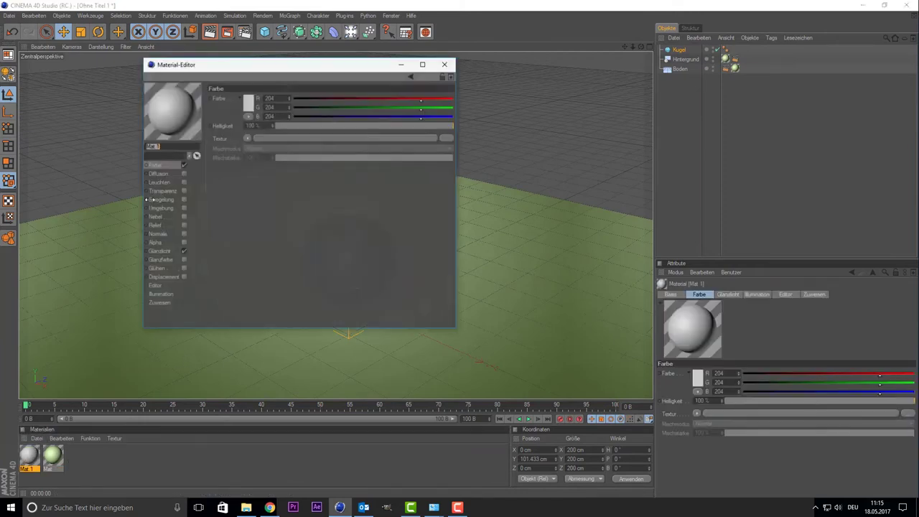
left_click(244, 139)
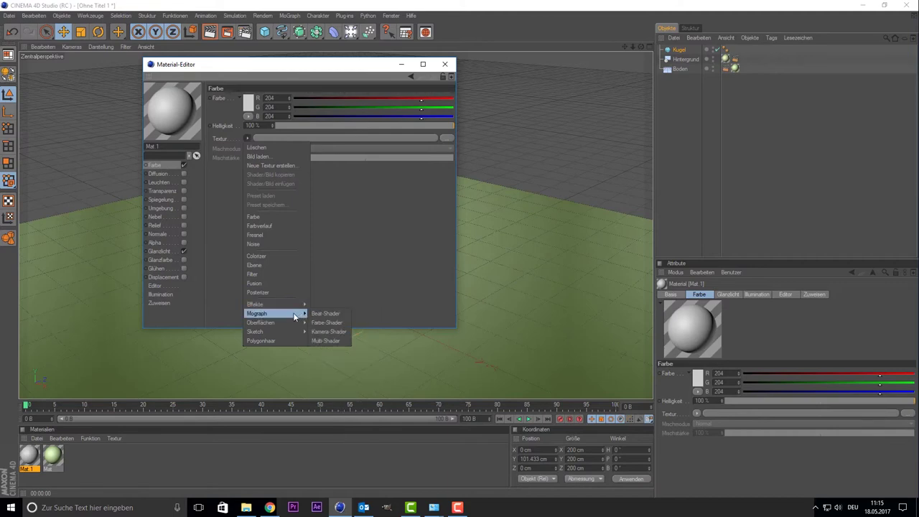
mouse_move(277, 323)
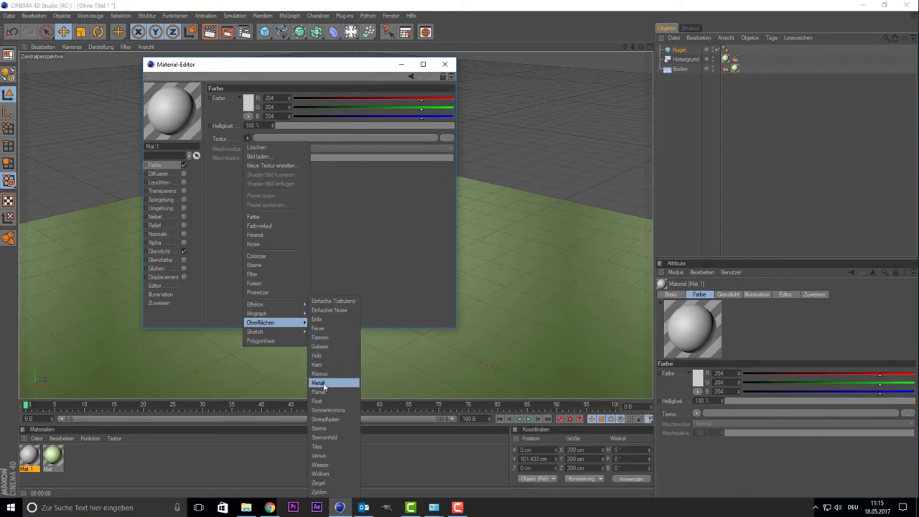
Load the Tiles shader into Mat.1's colour and set its Muster to Wellen 1
left_click(332, 448)
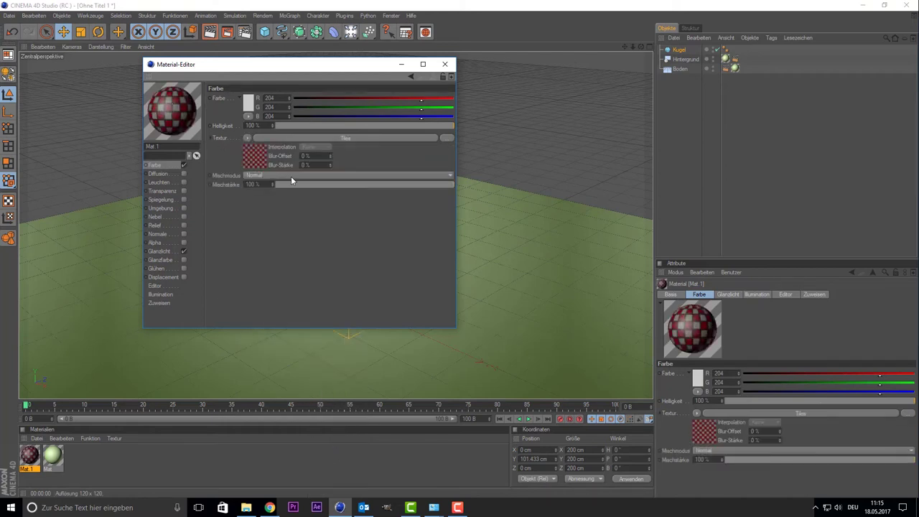
left_click(251, 167)
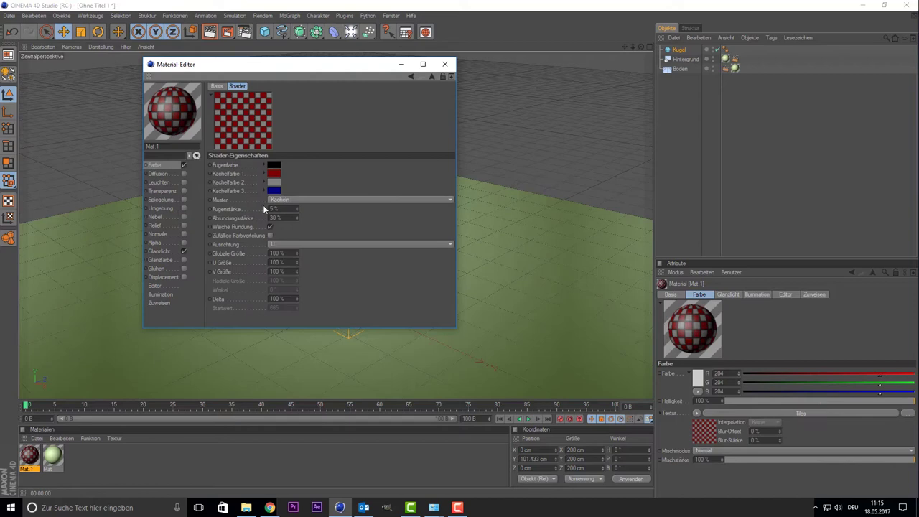
left_click(305, 200)
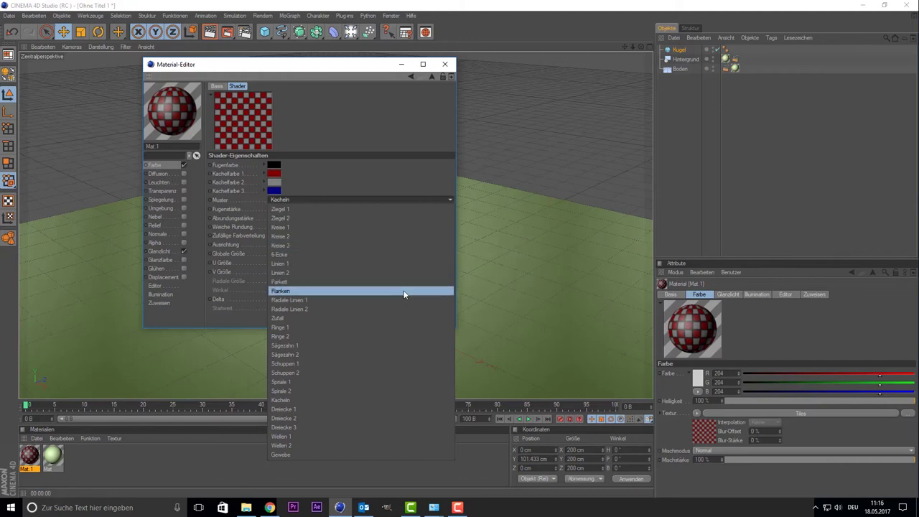
left_click(310, 443)
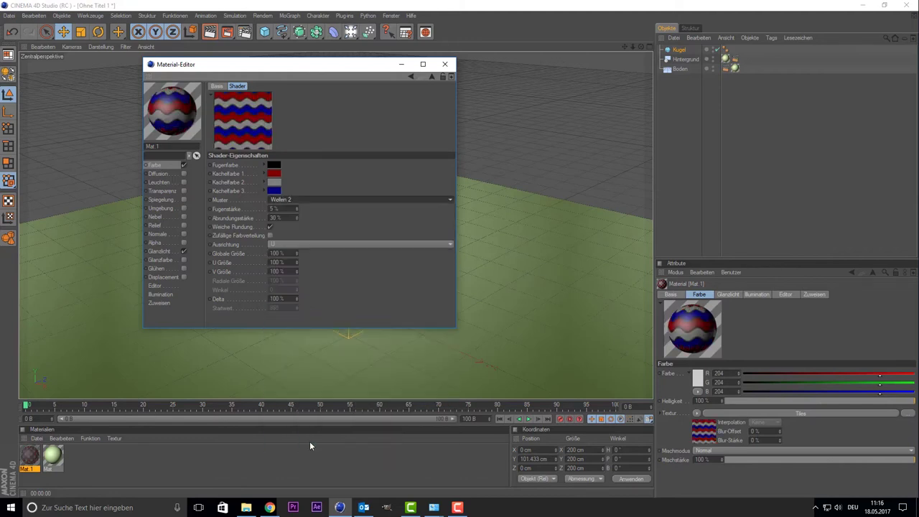
left_click(295, 198)
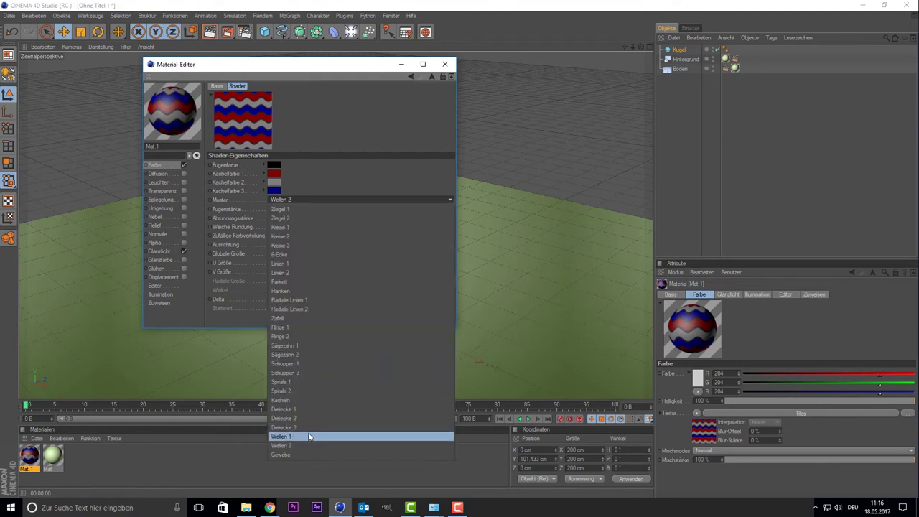
left_click(308, 436)
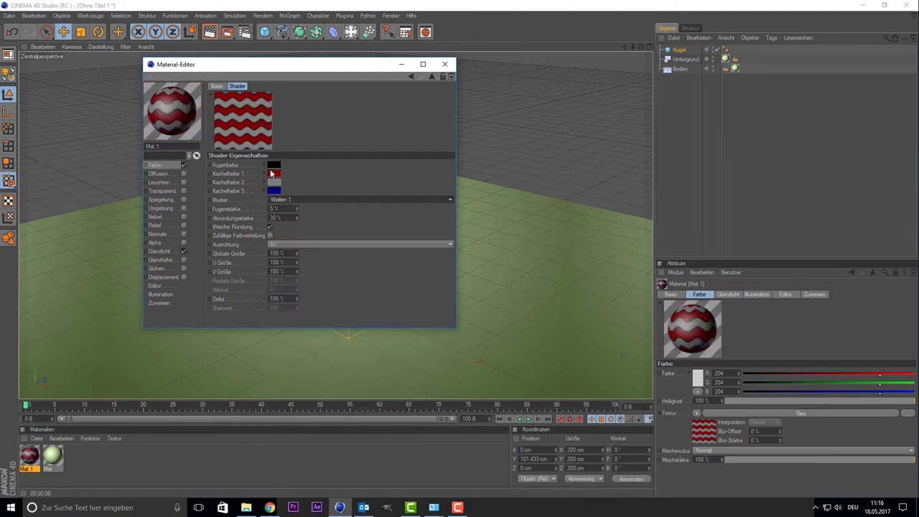
Set Mat 1's grout colour to white and the first tile colour to pure red
left_click(272, 166)
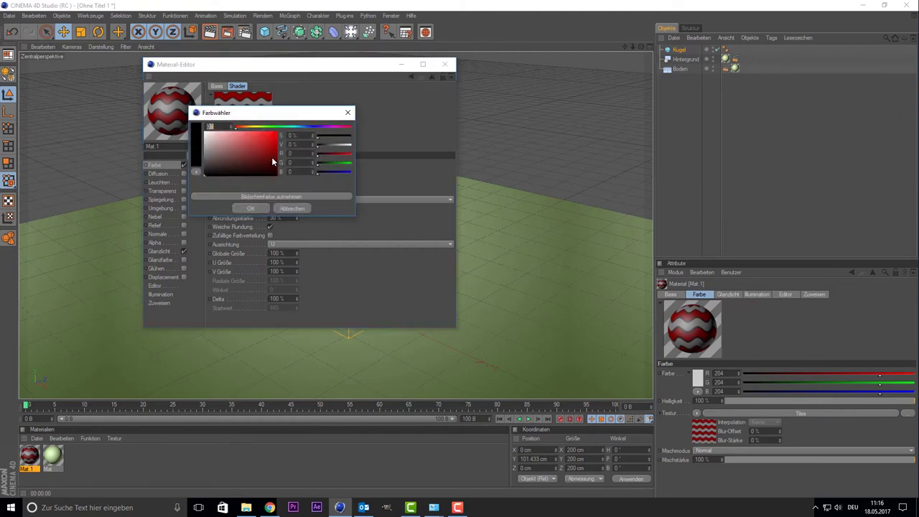
left_click(202, 151)
left_click(248, 208)
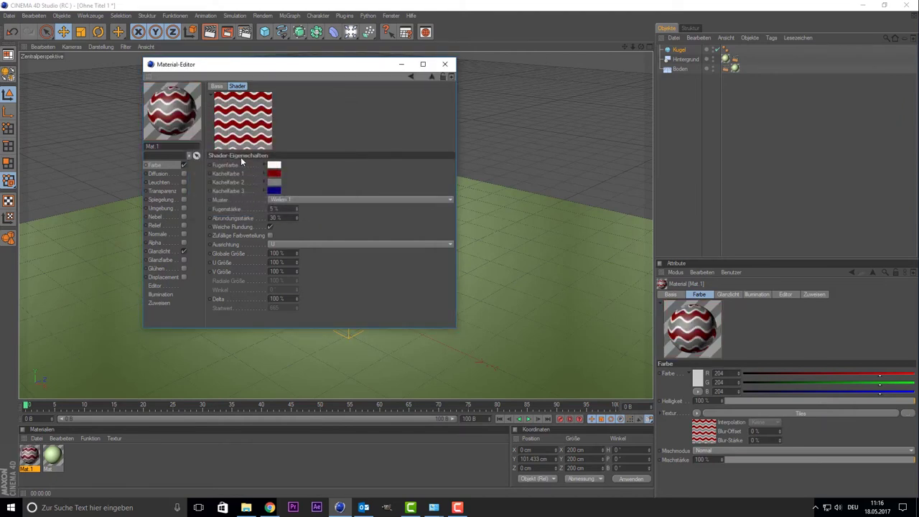
mouse_move(349, 64)
left_mouse_down()
mouse_move(325, 63)
mouse_move(588, 59)
left_mouse_up()
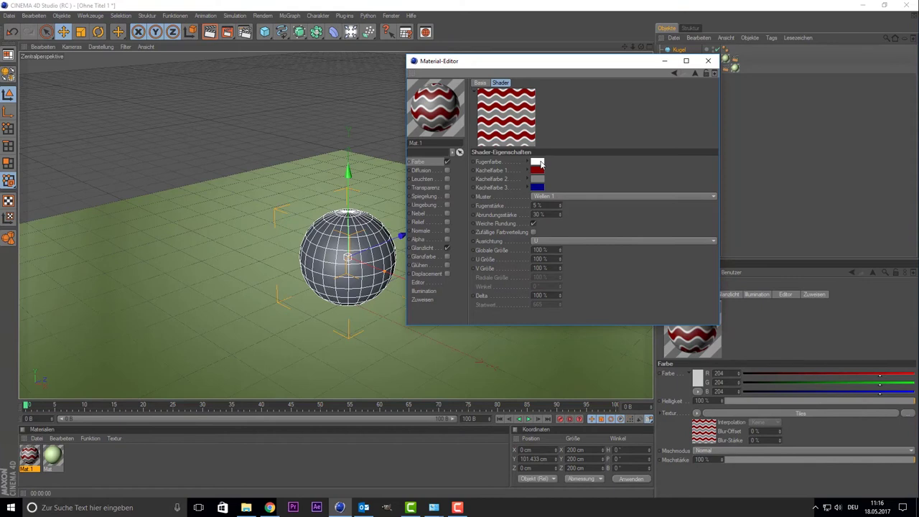
left_click(539, 163)
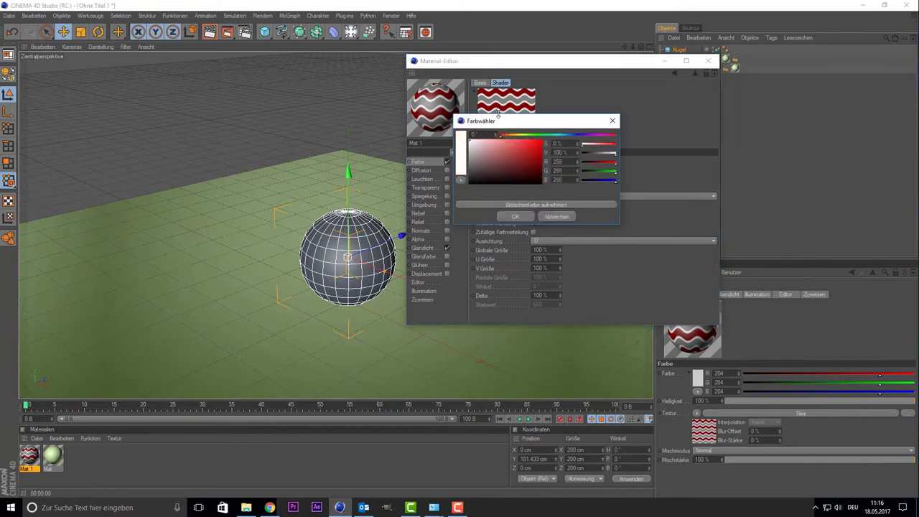
left_click_drag(557, 126, 757, 132)
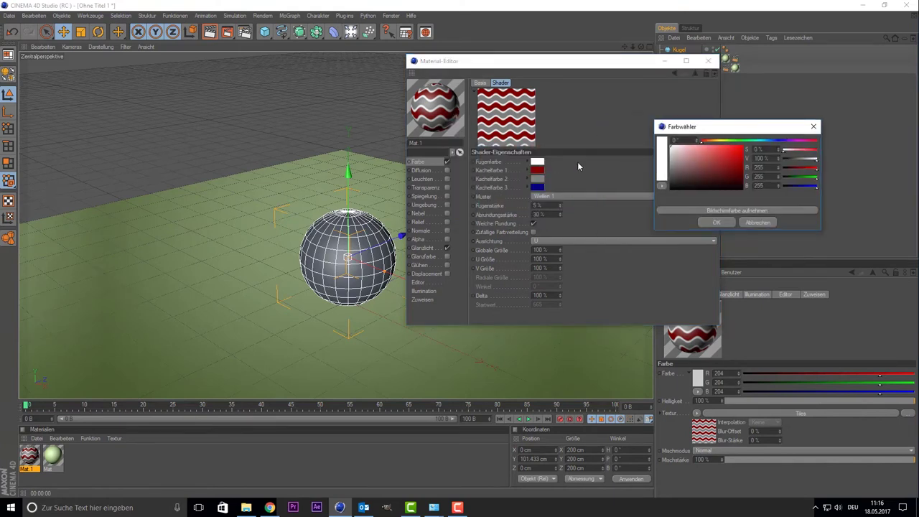
left_click_drag(716, 153, 743, 147)
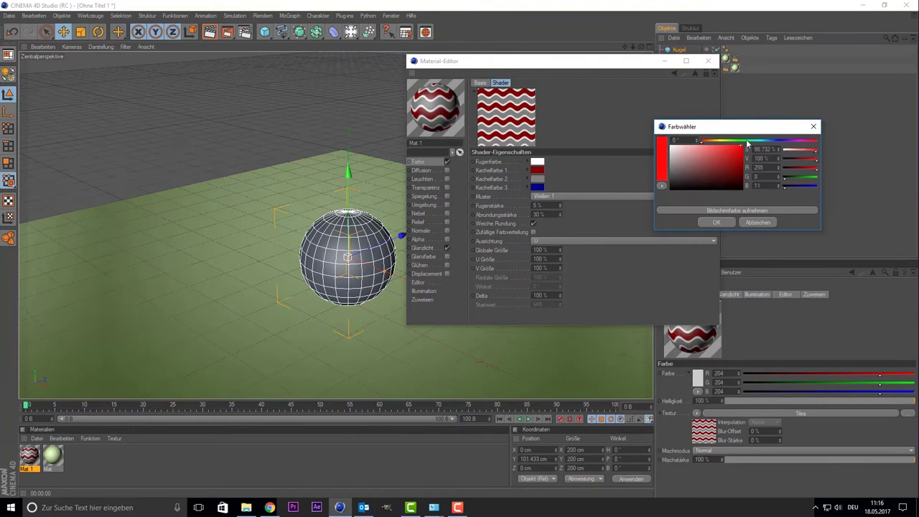
left_click(716, 222)
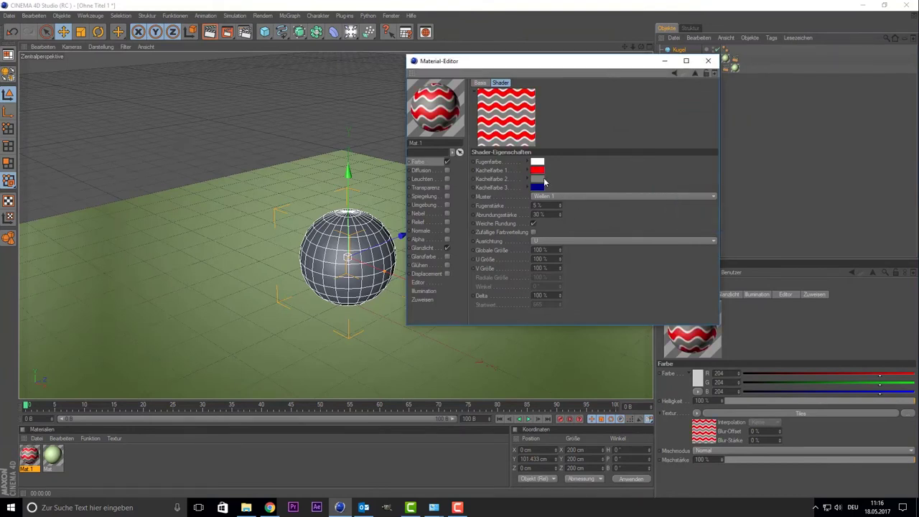
Make the second tile colour bright green and the third tile colour pure blue
left_click(539, 181)
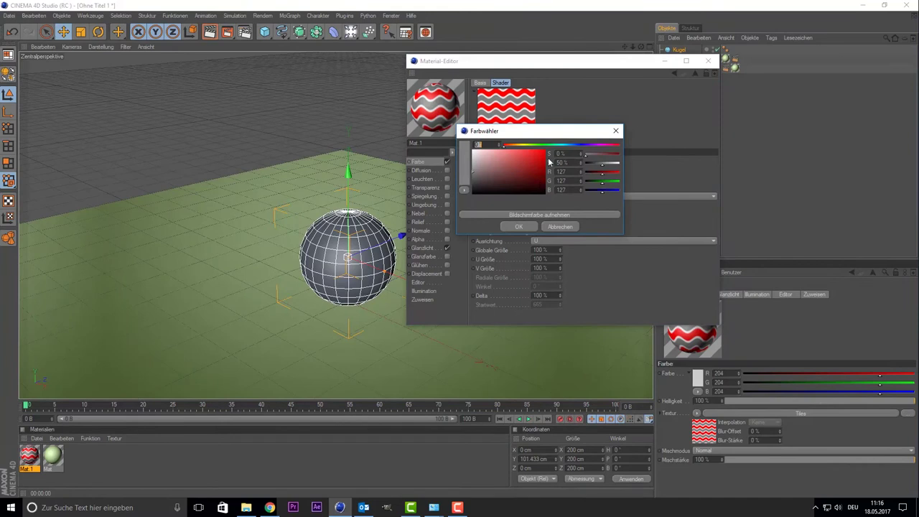
left_click(537, 146)
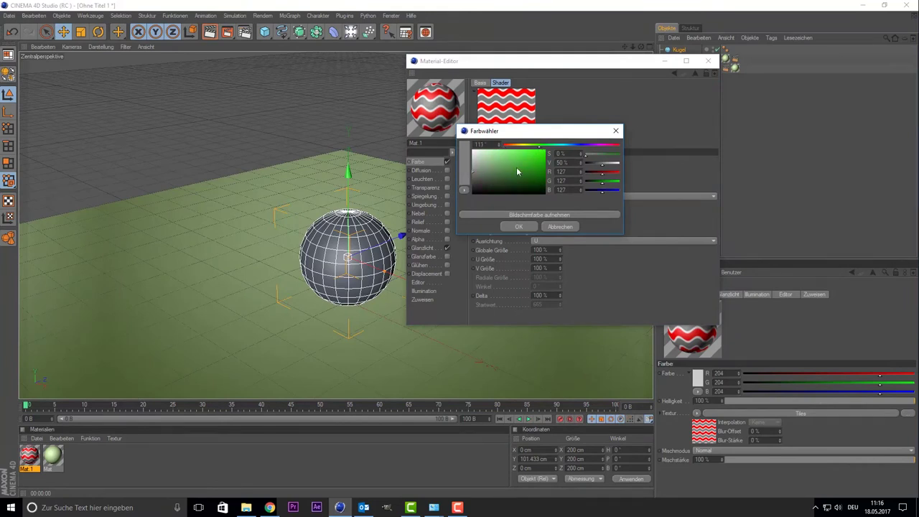
left_click_drag(518, 172, 545, 148)
left_click(522, 226)
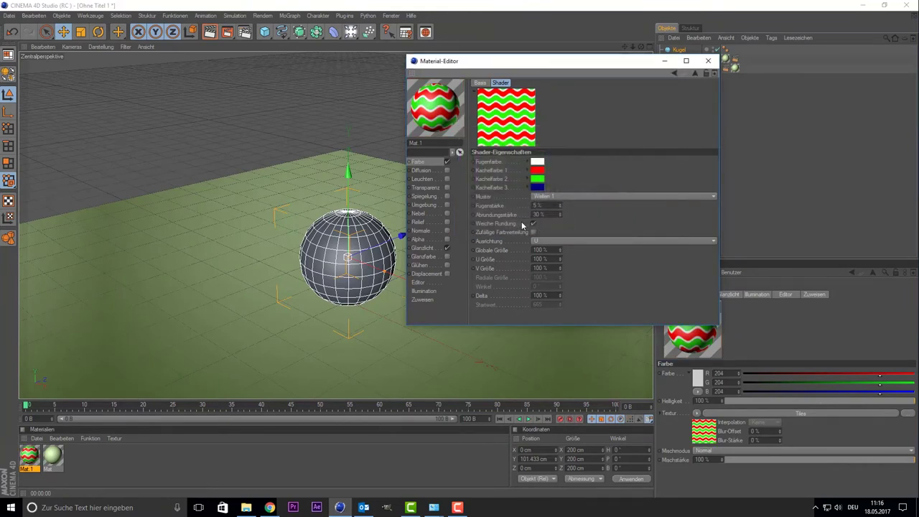
left_click(541, 188)
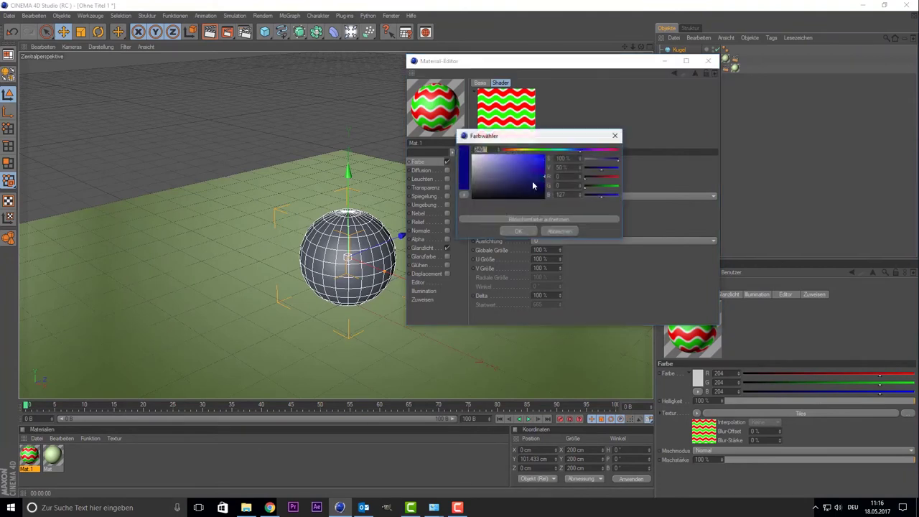
left_click_drag(526, 175, 558, 138)
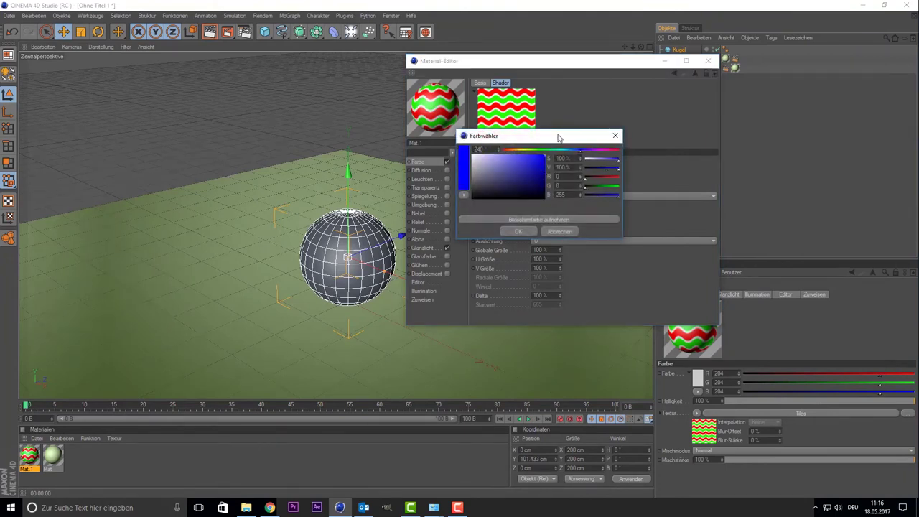
left_click(518, 232)
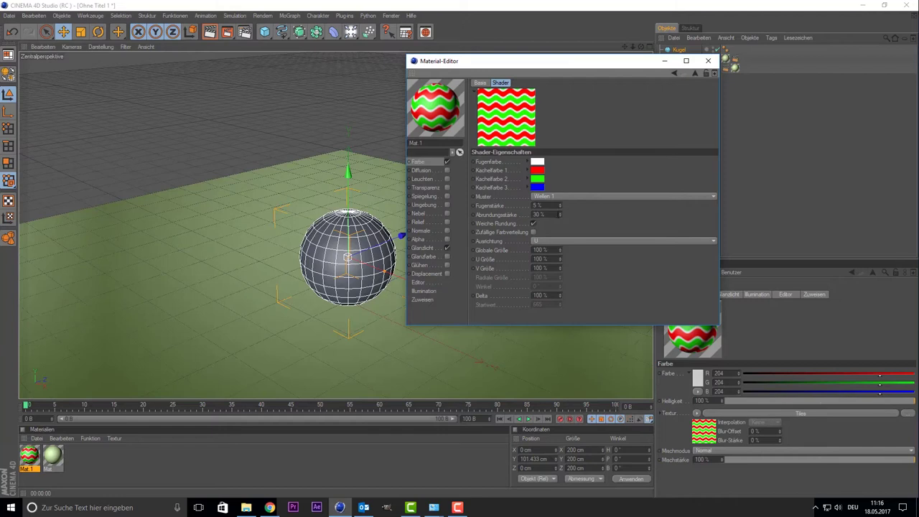
Enable reflection on Mat 1 with Fresnel as its texture
left_click(446, 196)
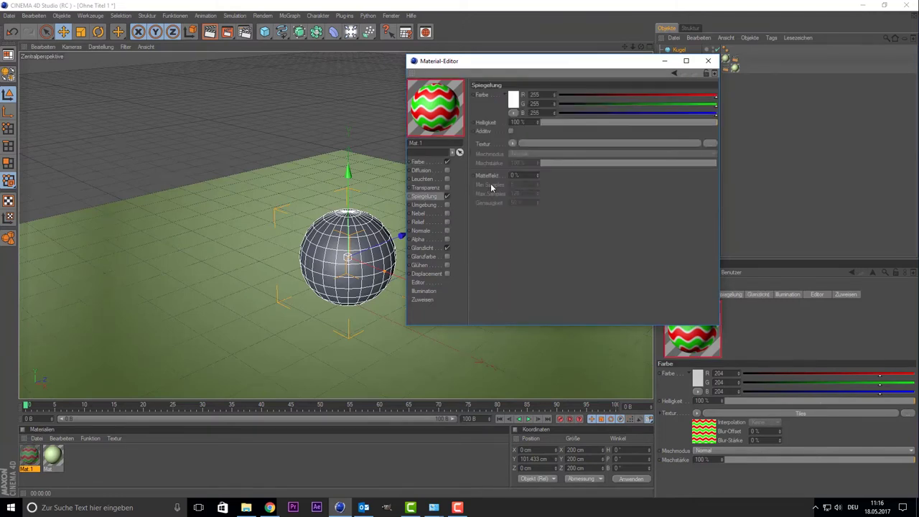
left_click(512, 144)
left_click(559, 241)
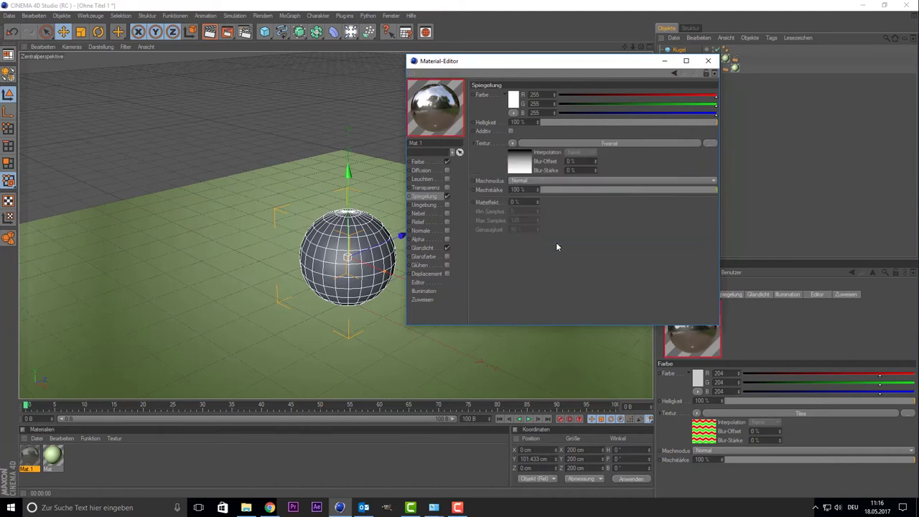
Close the Material Editor and apply Mat 1 to the Kugel sphere
left_click(708, 61)
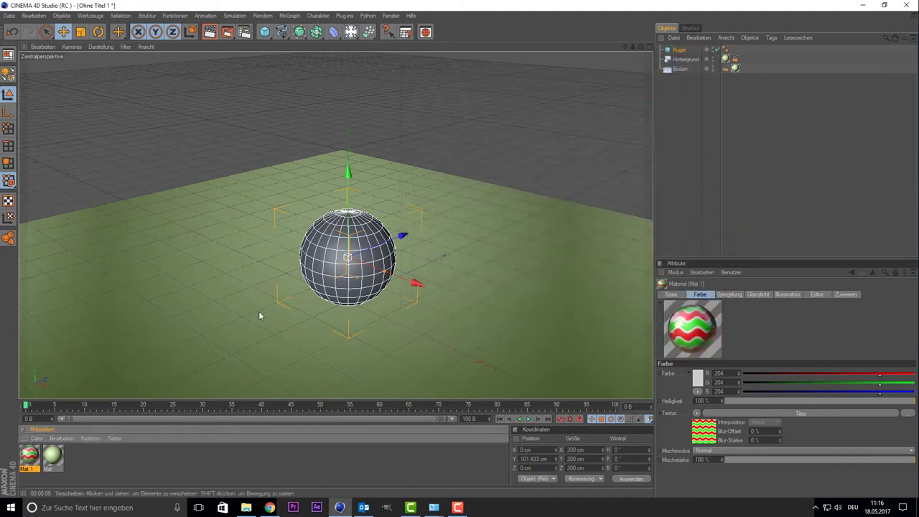
left_click_drag(29, 460, 340, 266)
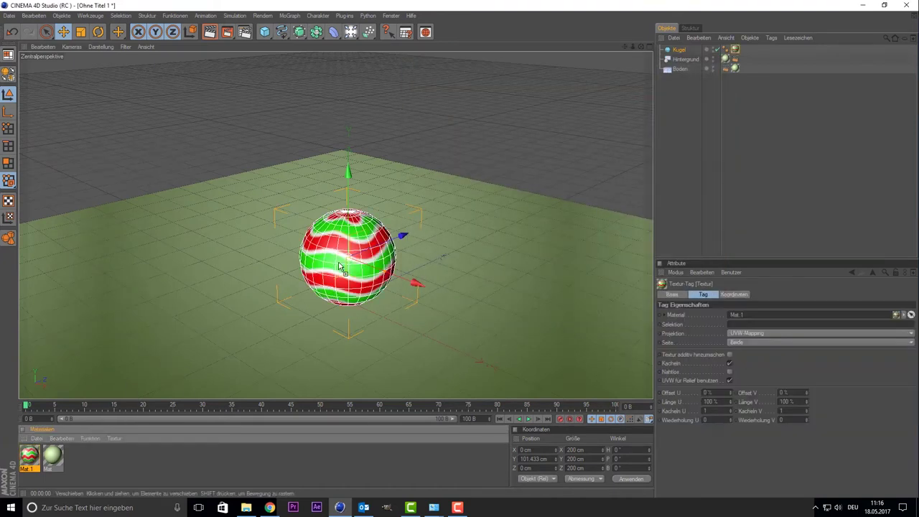
left_click(336, 259)
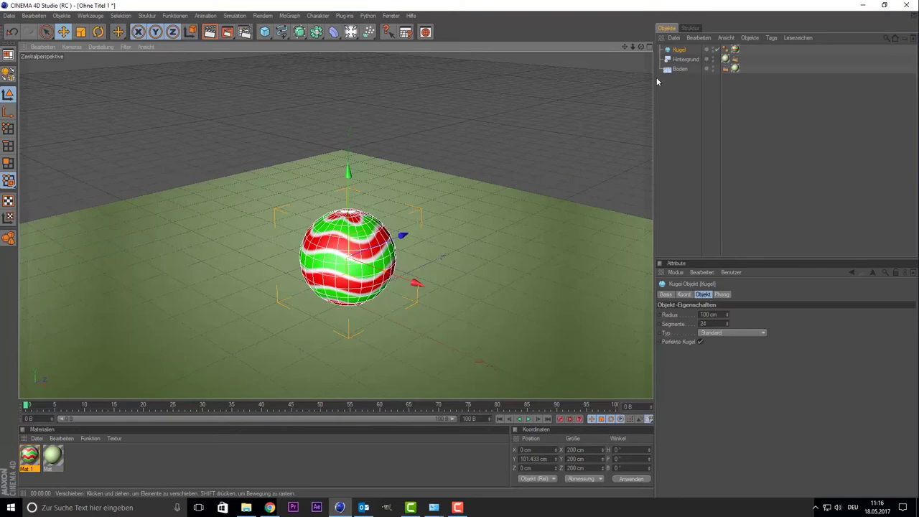
Copy the sphere toward the front left, and enlarge the back sphere to about 372 cm, resting on the floor
key("ctrl+c")
key("ctrl+v")
left_click_drag(402, 236, 289, 280)
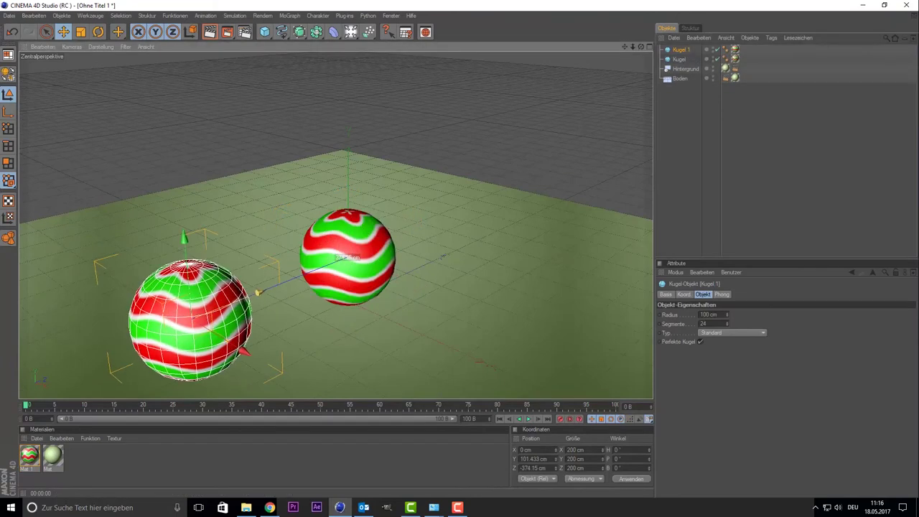
left_click(342, 250)
key("t")
left_click_drag(184, 171, 222, 169)
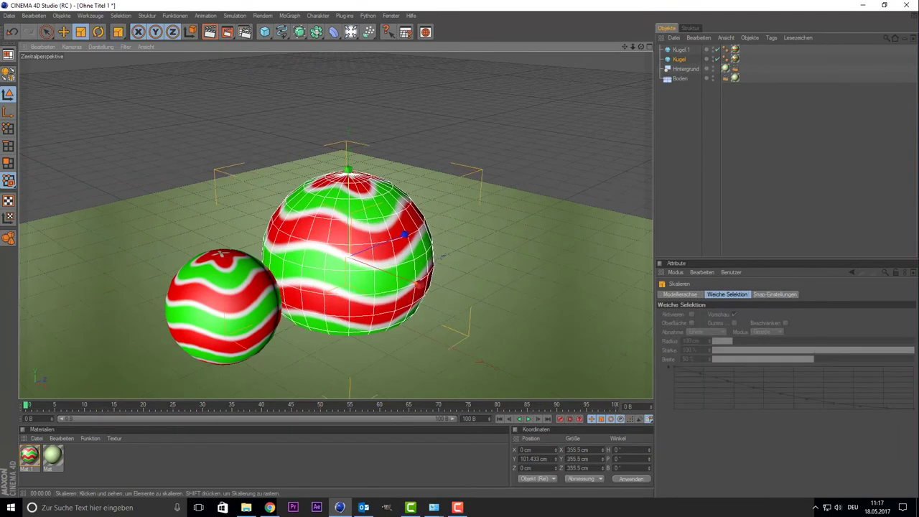
middle_click(304, 266)
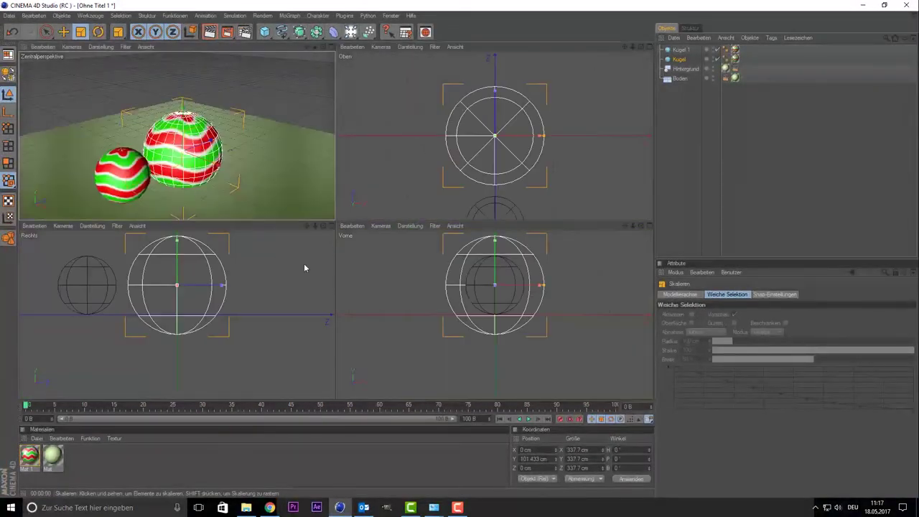
key("9")
left_click_drag(495, 244, 495, 224)
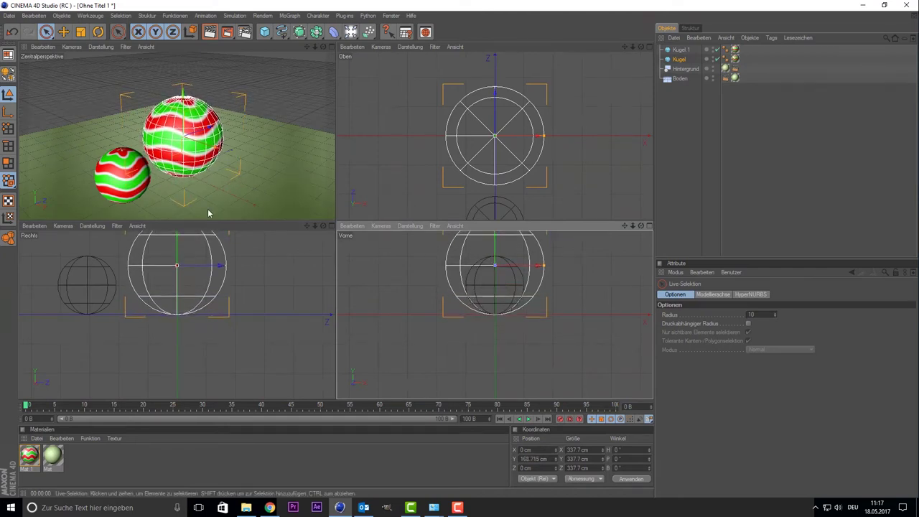
Move the small front sphere left and place a copy of it toward the back
left_click(119, 175)
left_click_drag(154, 198, 153, 197)
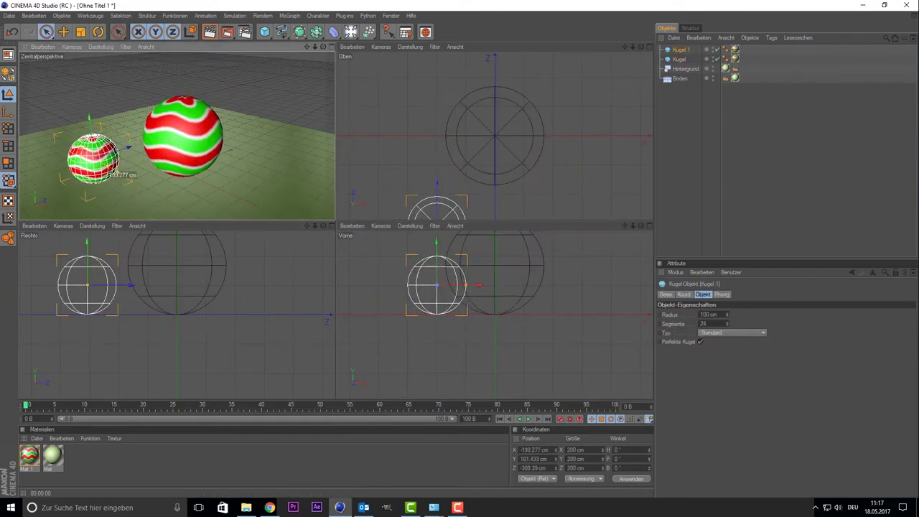
key("ctrl+c")
key("ctrl+v")
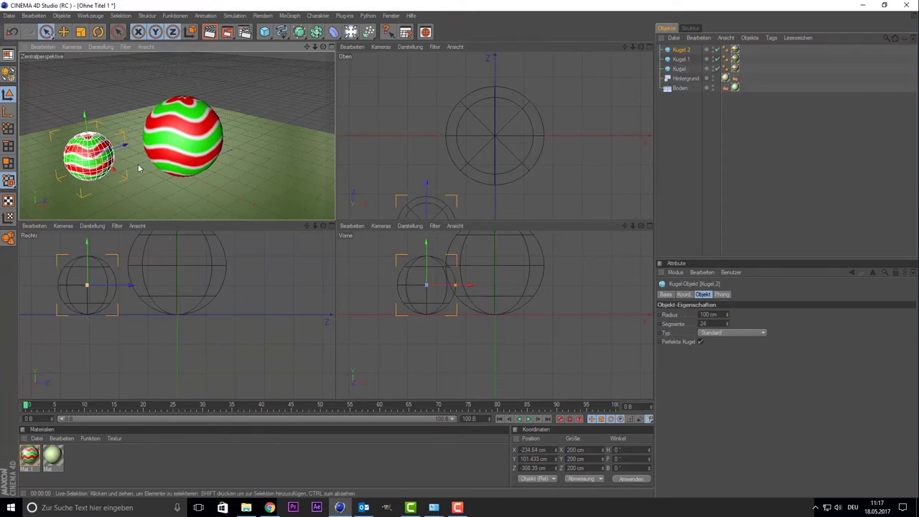
left_click_drag(123, 146, 225, 139)
middle_click(225, 138)
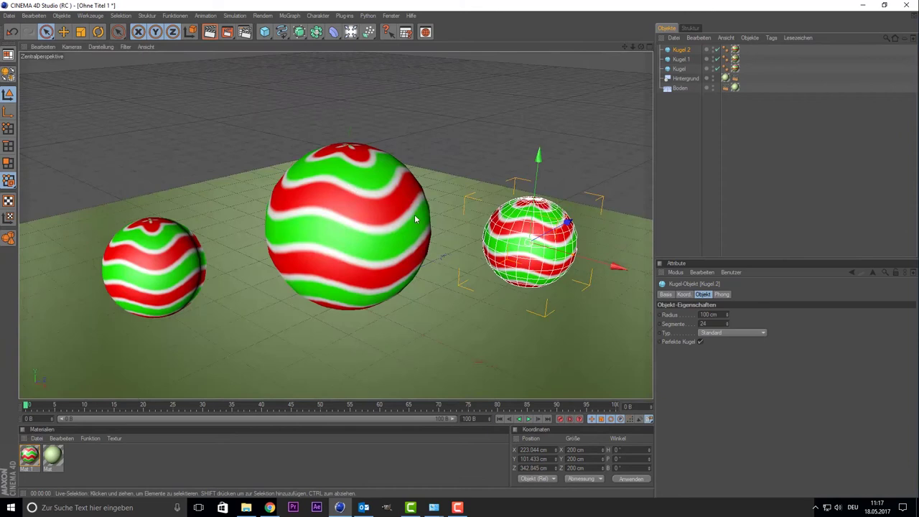
Nudge Kugel 2 left and push the big Kugel back-left to X -350.445, Z 237.345
left_click_drag(586, 259, 531, 238)
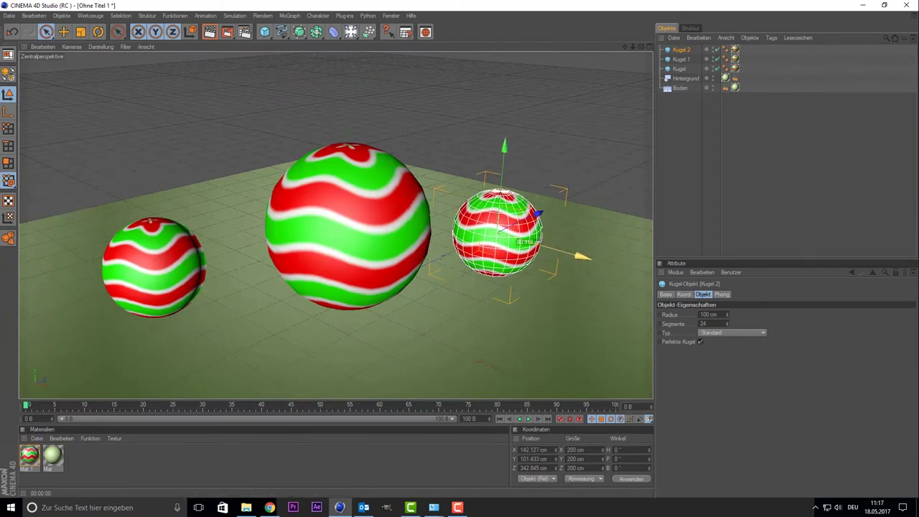
left_click(320, 227)
left_click_drag(388, 247, 323, 200)
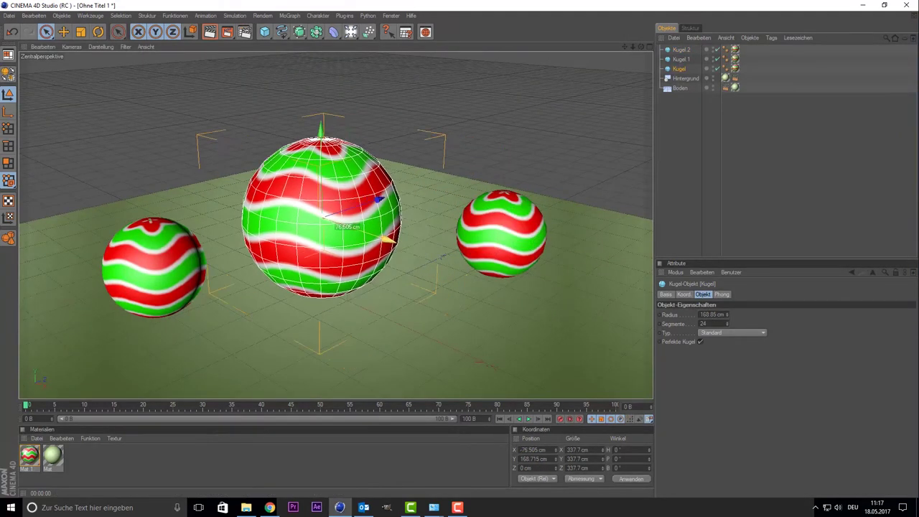
mouse_move(355, 190)
left_mouse_down()
mouse_move(430, 165)
mouse_move(380, 191)
left_mouse_up()
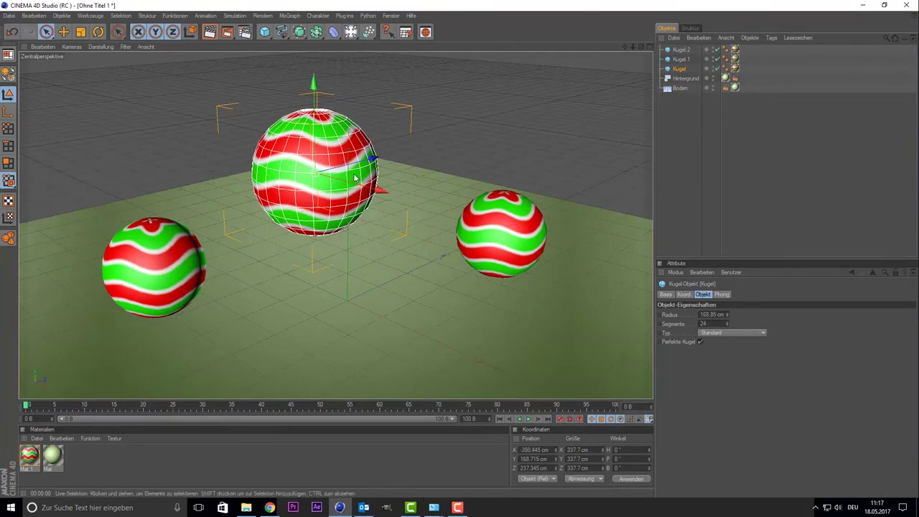
Scale Kugel down to about 242 cm and lower it to Y 121.126 cm
key("t")
left_click_drag(224, 146, 244, 151)
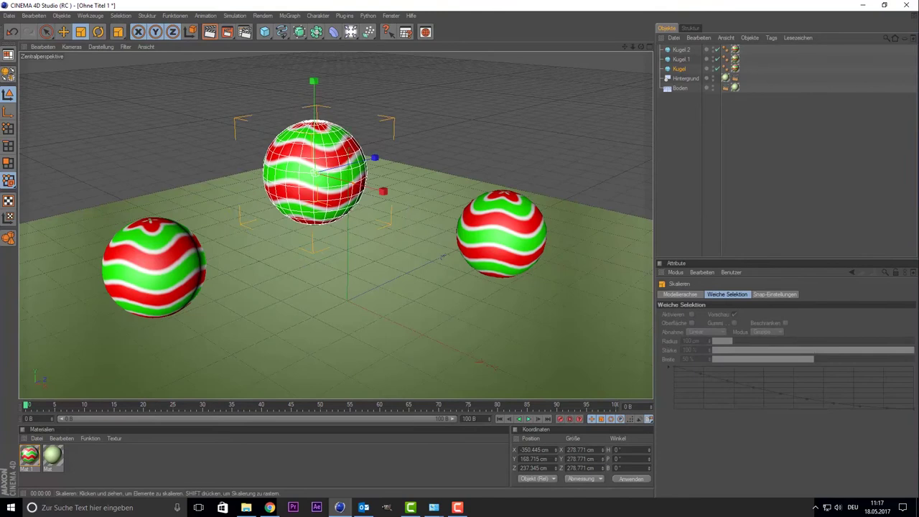
middle_click(265, 166)
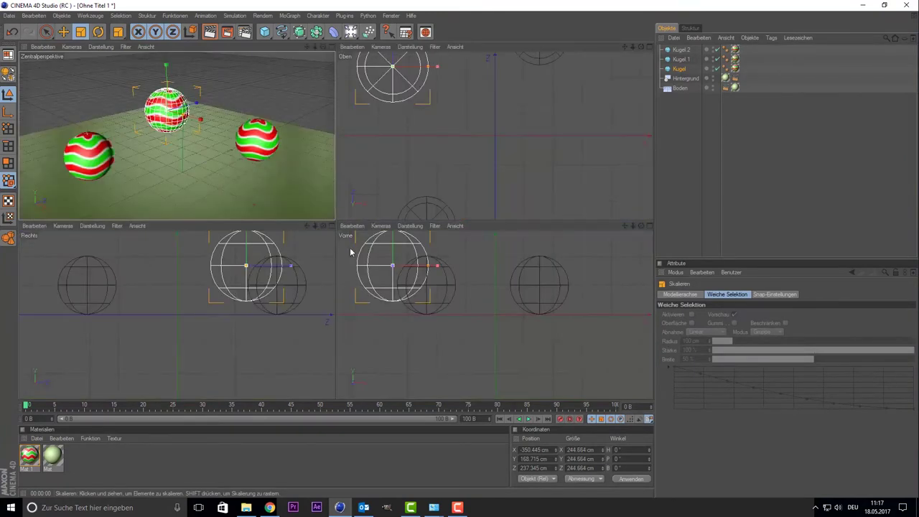
left_click_drag(392, 250, 392, 266)
key("9")
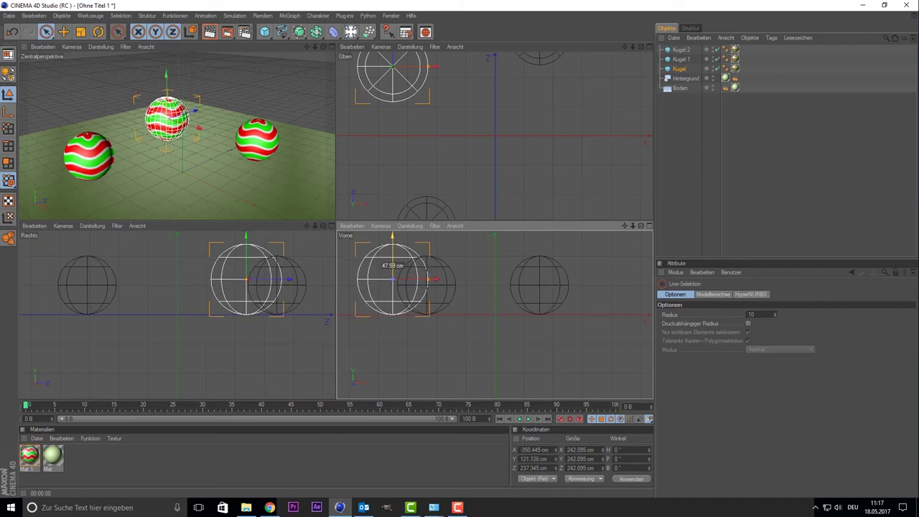
key("F1")
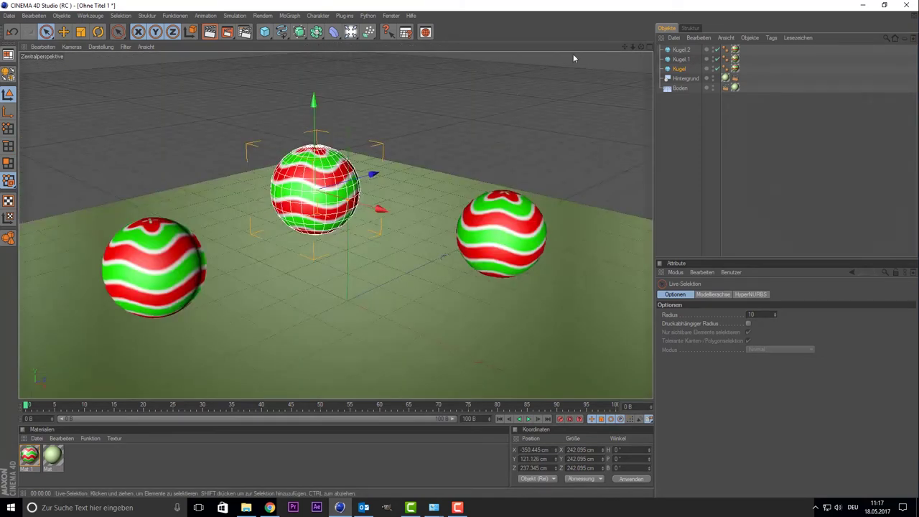
left_click_drag(623, 46, 657, 34)
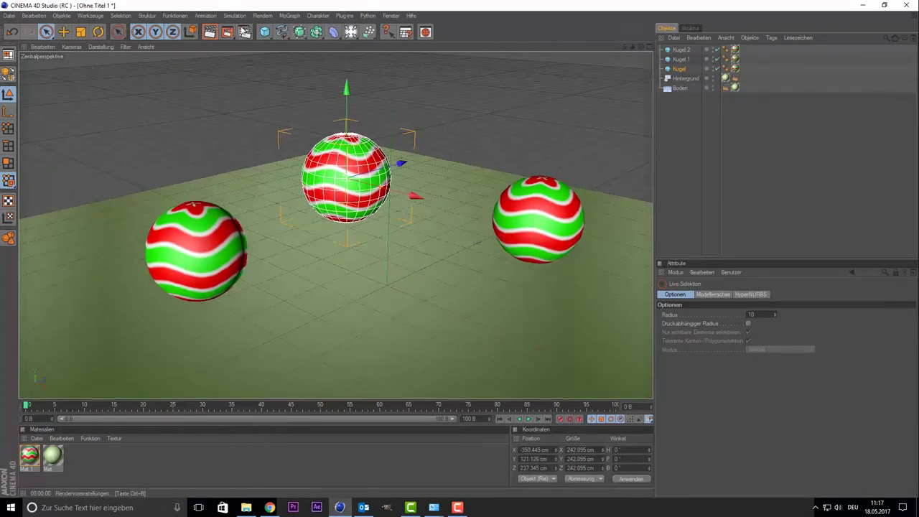
Add Ambient Occlusion and Global Illumination as render effects
left_click(244, 32)
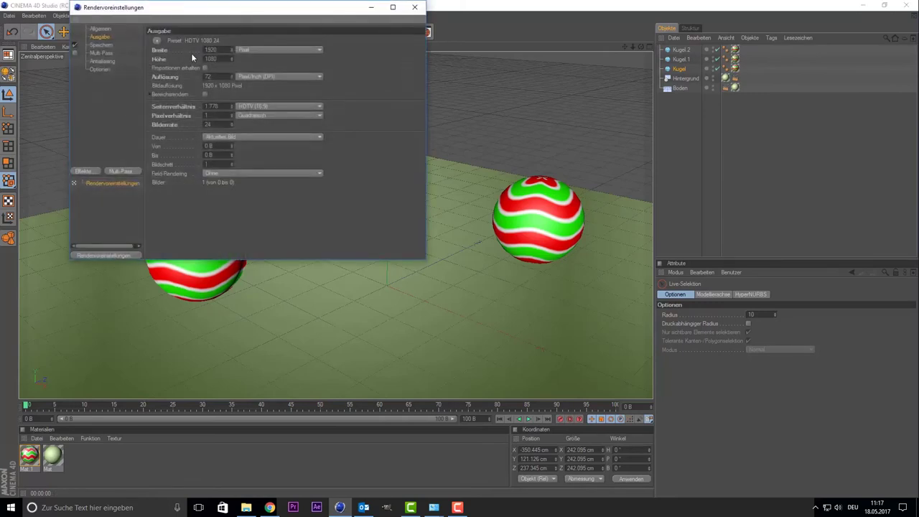
left_click(83, 171)
left_click(129, 227)
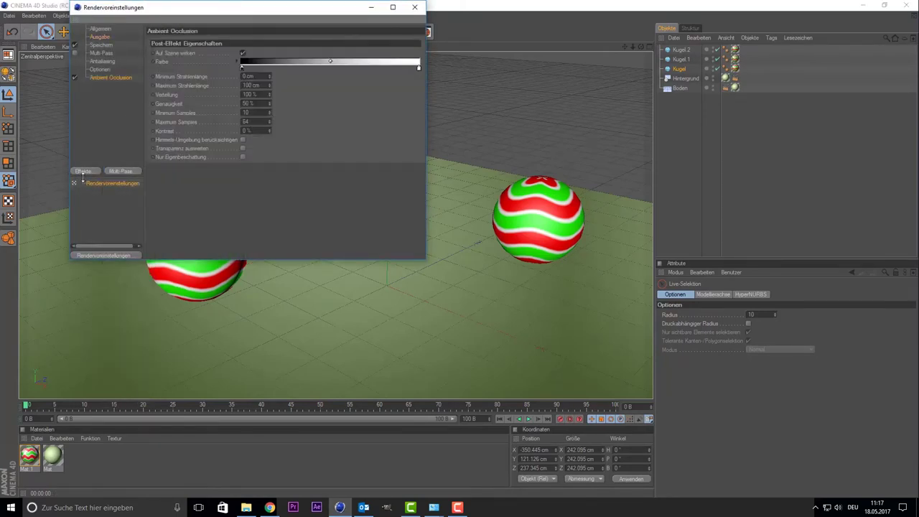
left_click(82, 171)
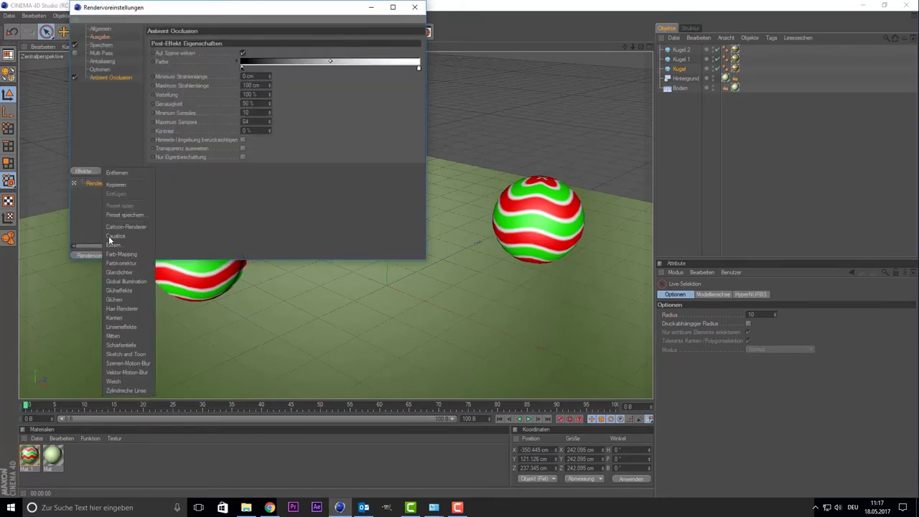
left_click(126, 283)
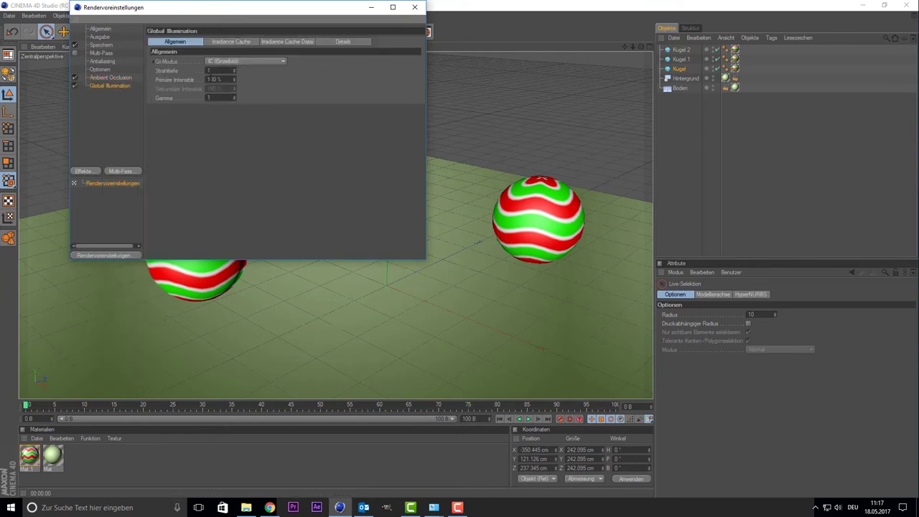
Raise the GI ray depth to 2 and gamma to 1.2
left_click(233, 68)
left_click(233, 96)
left_click(414, 7)
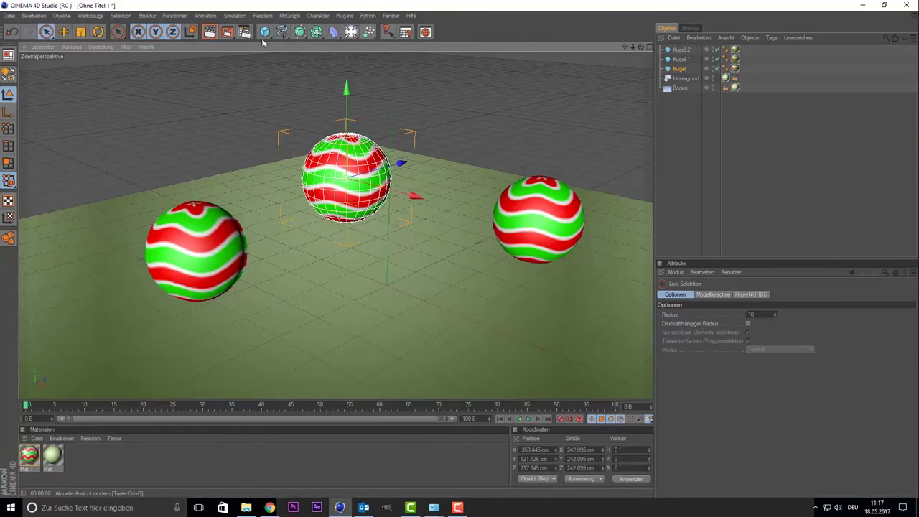
Add a point light high above the spheres with soft shadow maps, plus a second light
left_click(350, 31)
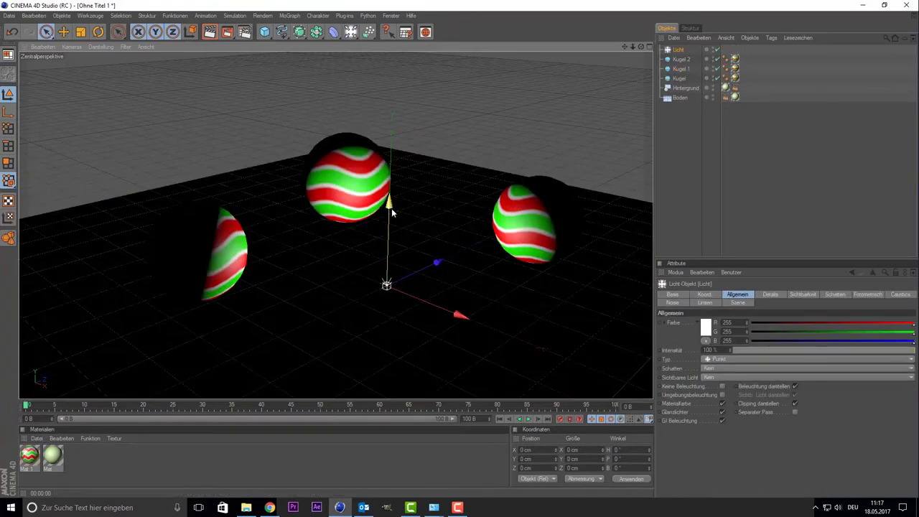
left_click_drag(392, 209, 392, 54)
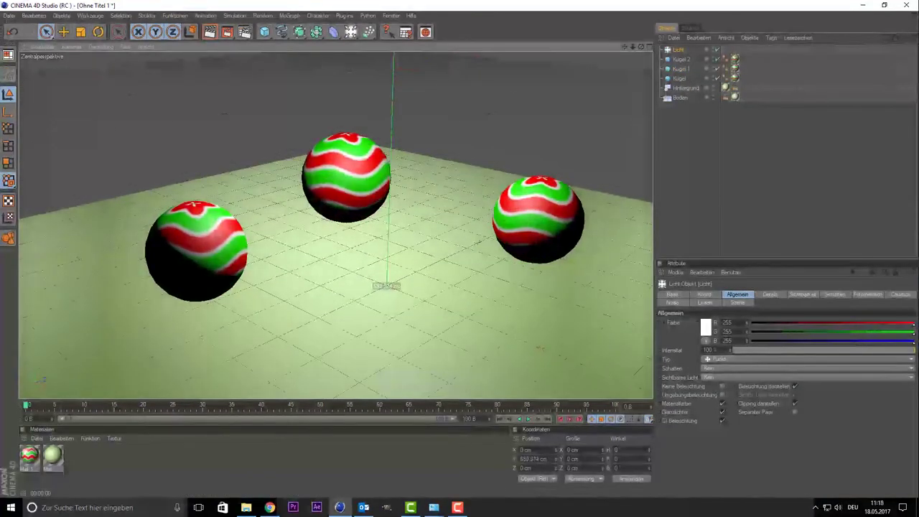
left_click(707, 367)
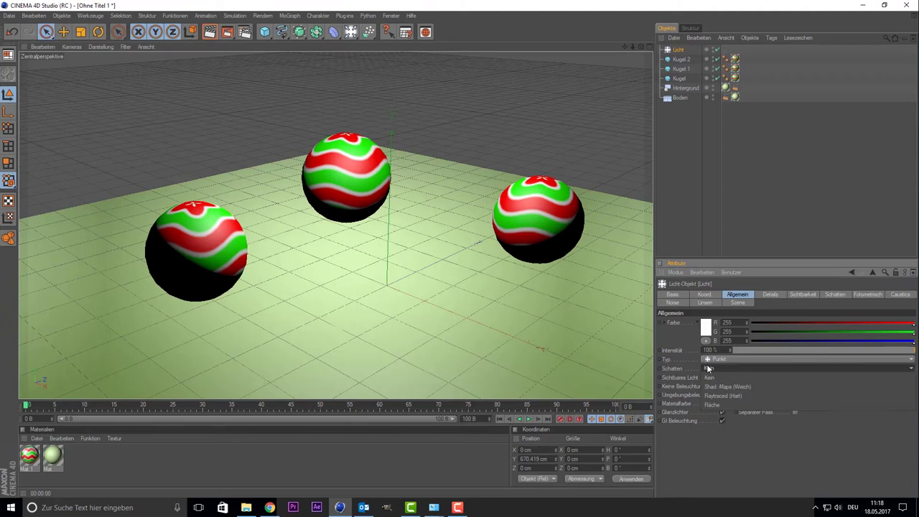
left_click(736, 389)
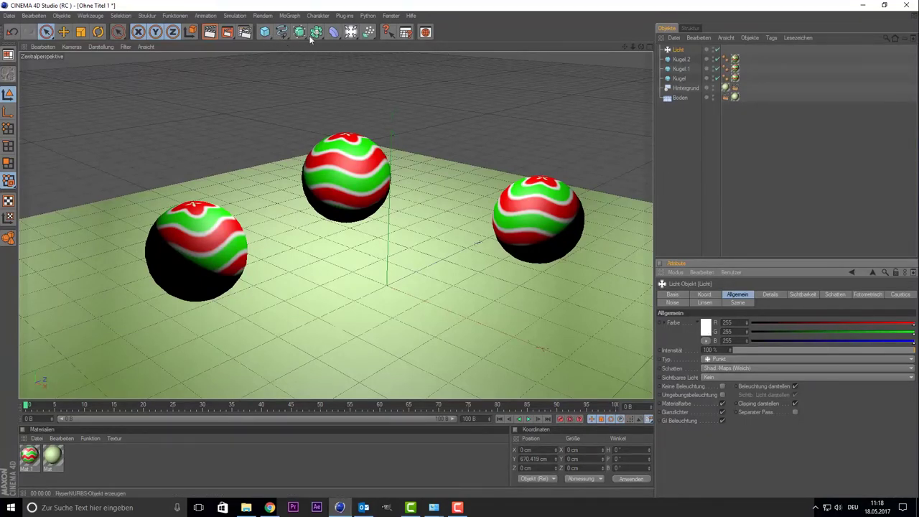
left_click(350, 32)
left_click(374, 41)
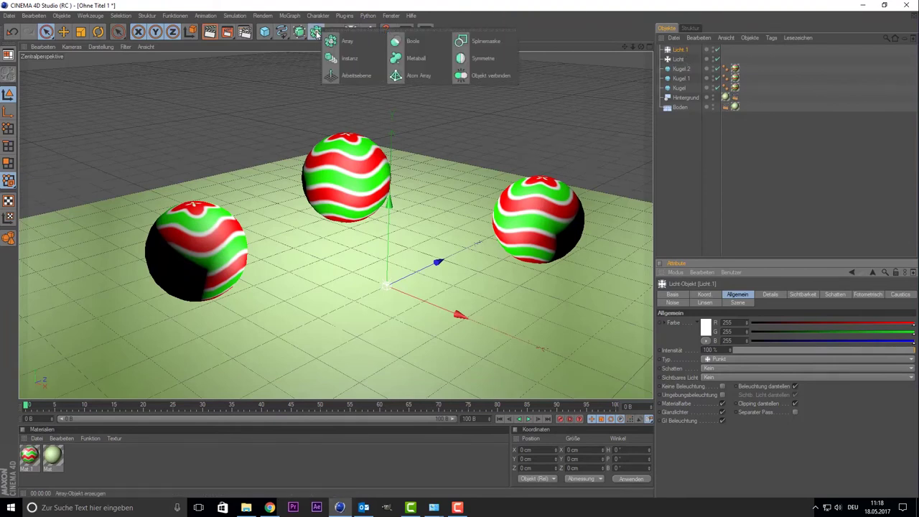
Array Licht.1 into seven copies at 737 cm radius, shift the array left, and render
left_click_drag(318, 37, 342, 41)
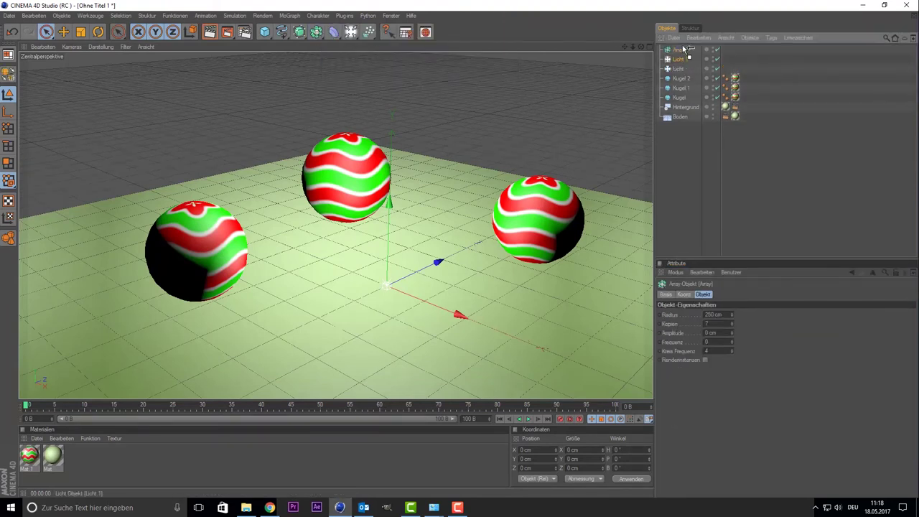
left_click_drag(679, 59, 678, 49)
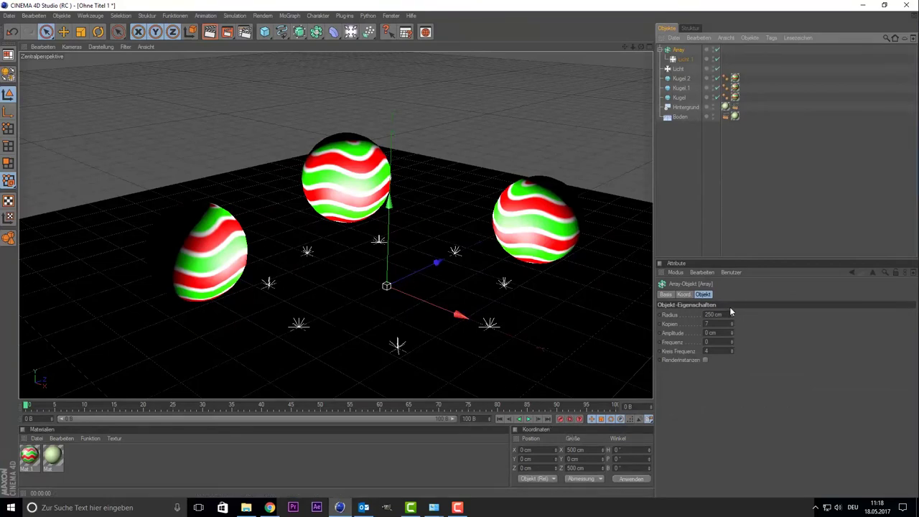
left_click_drag(732, 318, 733, 287)
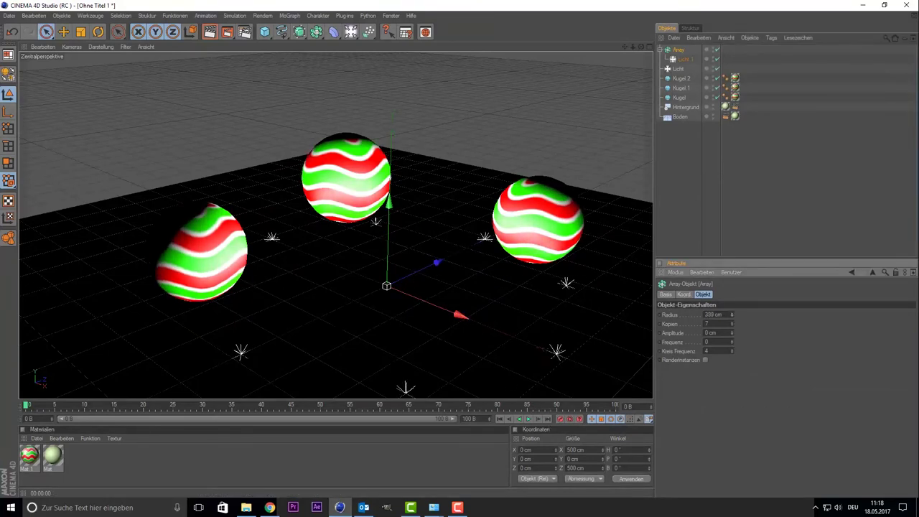
scroll(543, 216, "down", 3)
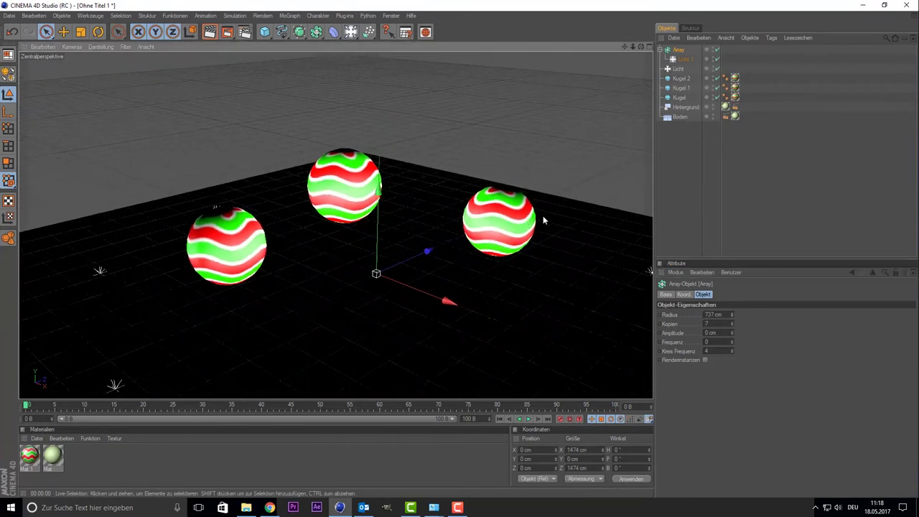
scroll(560, 183, "down", 3)
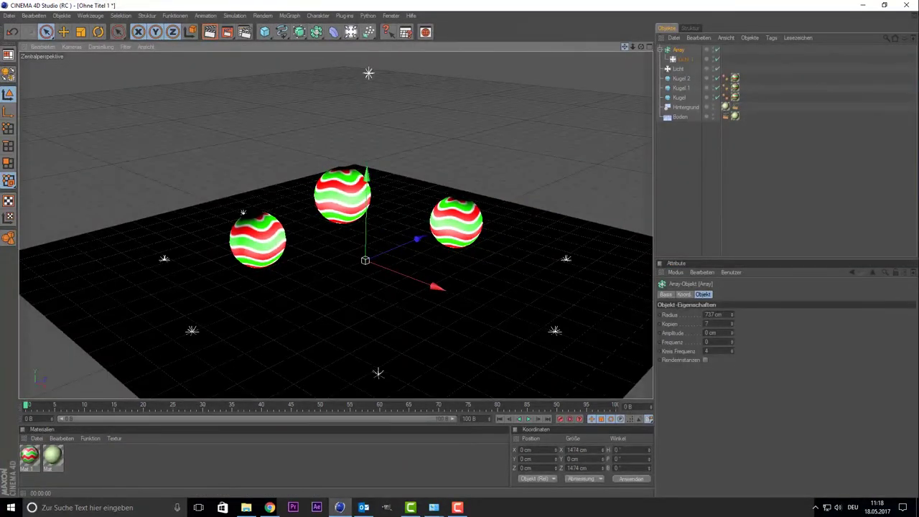
left_click_drag(624, 47, 620, 66)
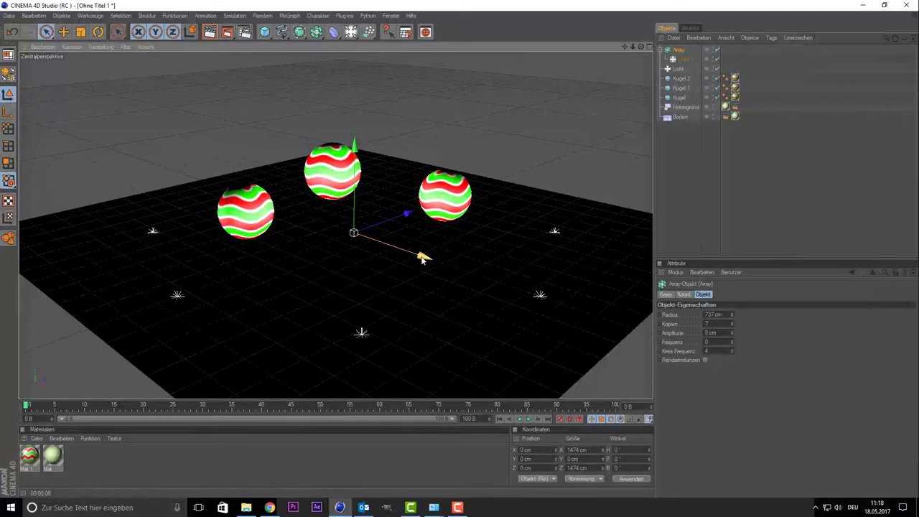
mouse_move(421, 256)
left_mouse_down()
mouse_move(362, 233)
mouse_move(404, 229)
left_mouse_up()
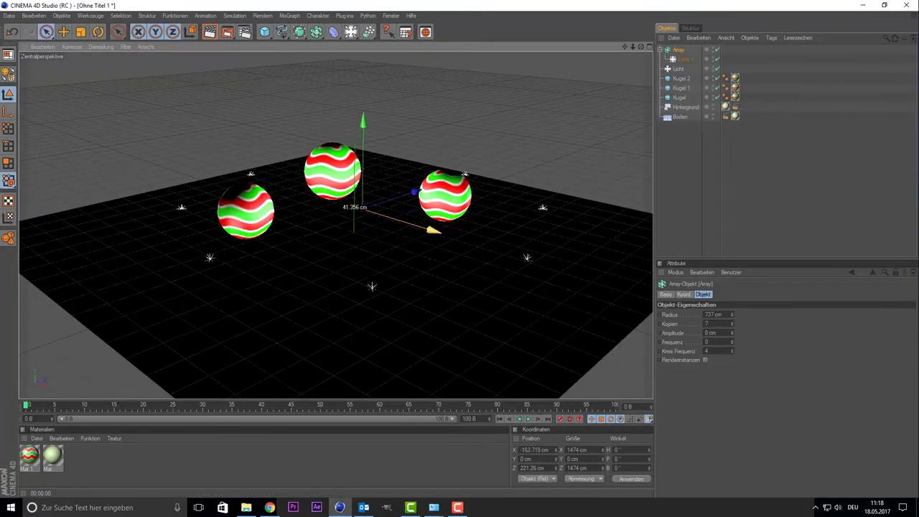
key("ctrl+r")
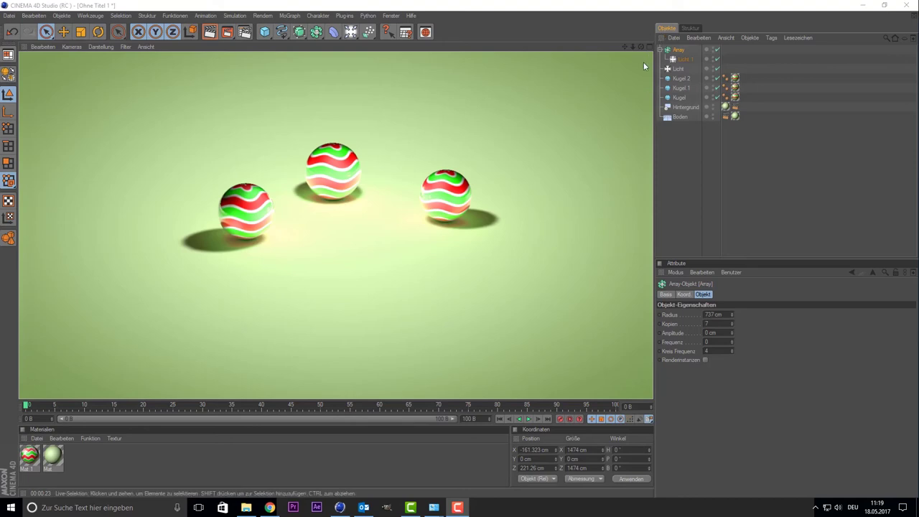
Set GI mode to IC + QMC with Niedrig samples and entry density and Minimal smoothing
left_click(244, 32)
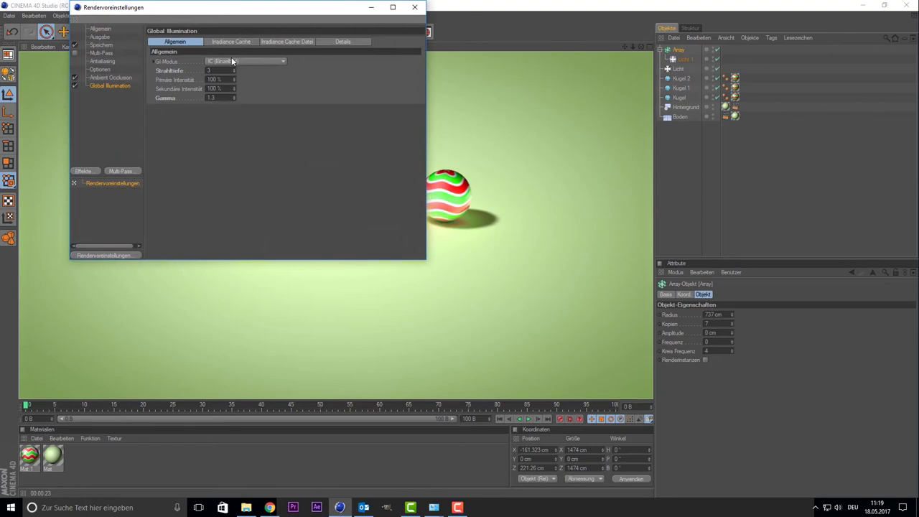
left_click(232, 62)
left_click(235, 103)
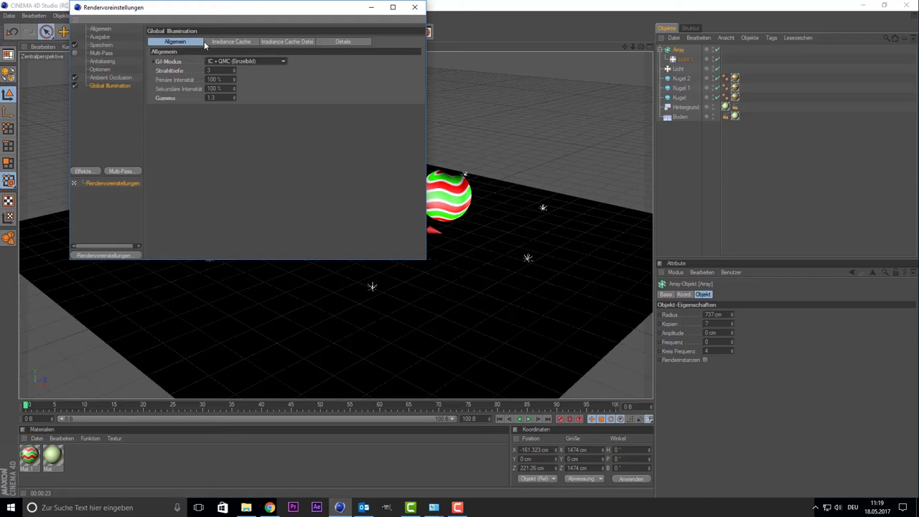
left_click(230, 43)
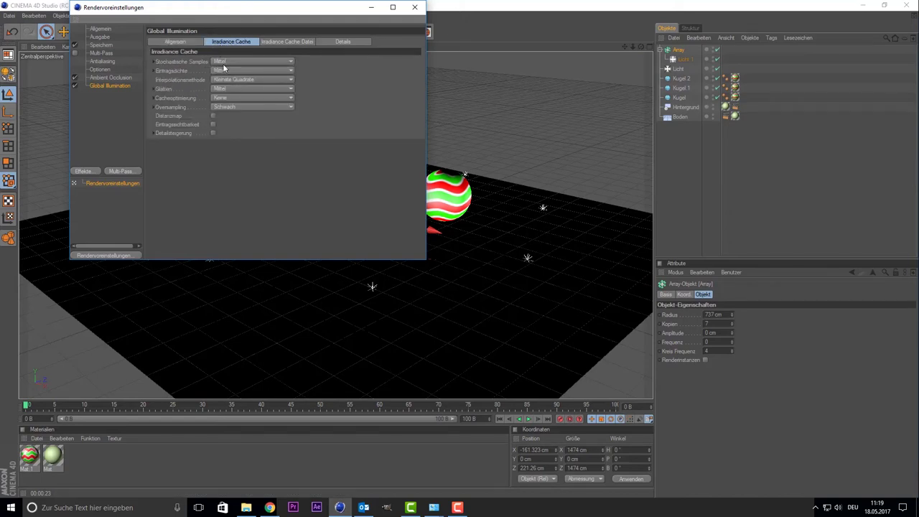
left_click(223, 63)
left_click(228, 85)
left_click(229, 75)
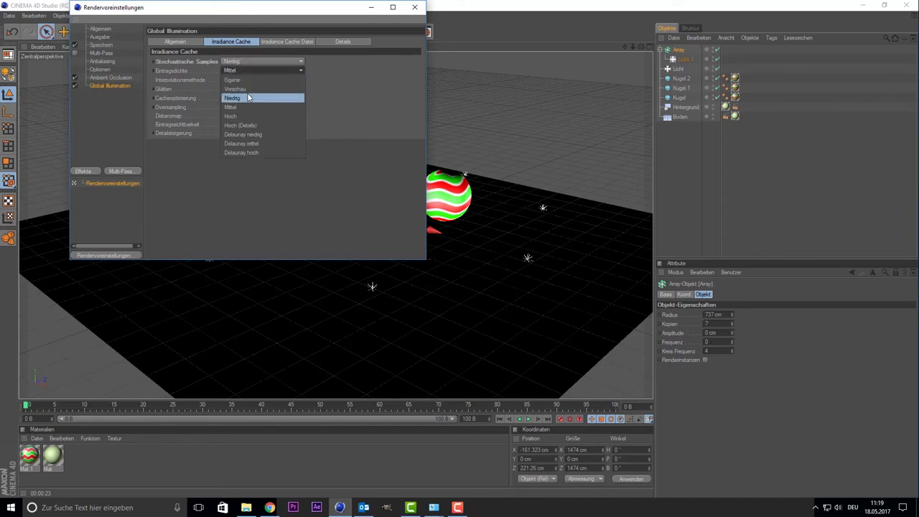
left_click(247, 88)
left_click(246, 87)
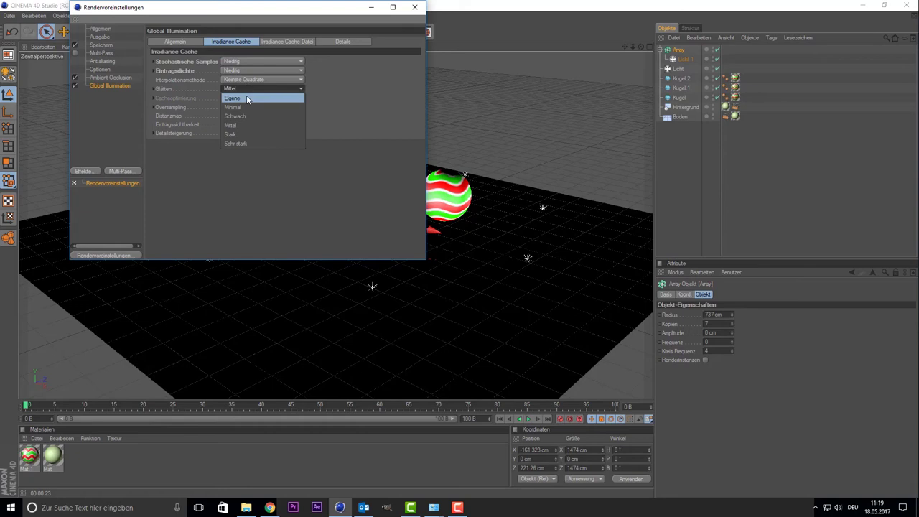
left_click(248, 107)
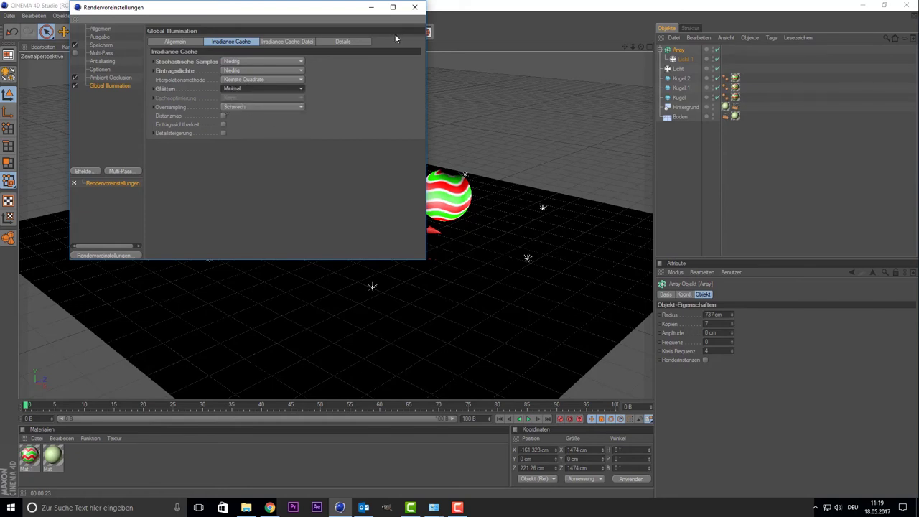
left_click(414, 7)
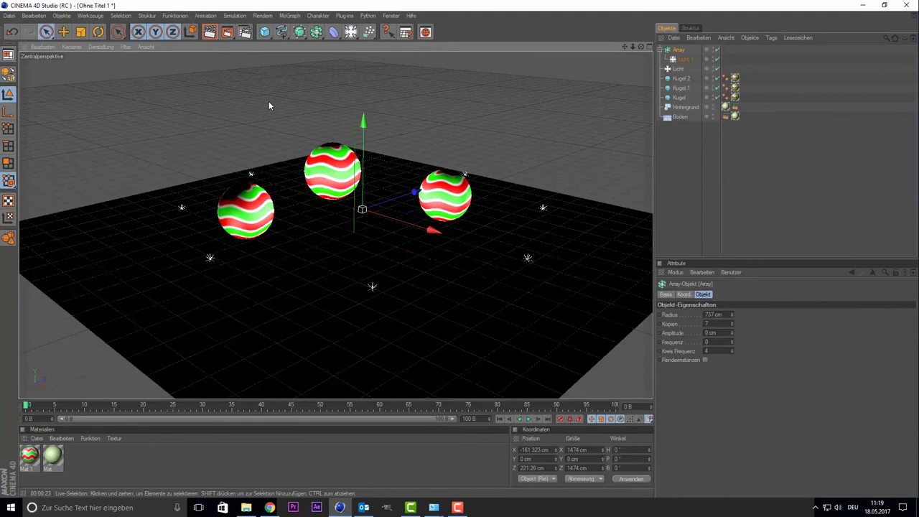
Render the spheres from a lower angle, a high overhead angle, then a low front view
left_click(30, 454)
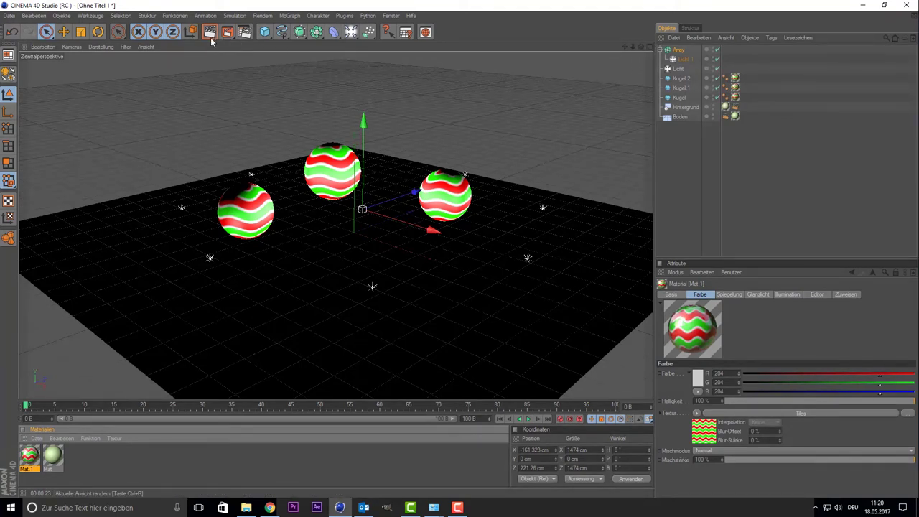
left_click_drag(640, 45, 257, 71)
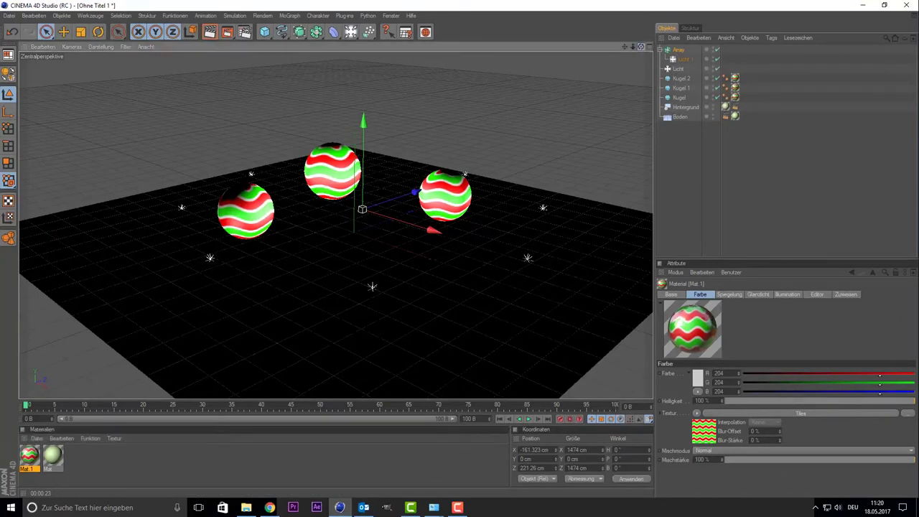
left_click(210, 34)
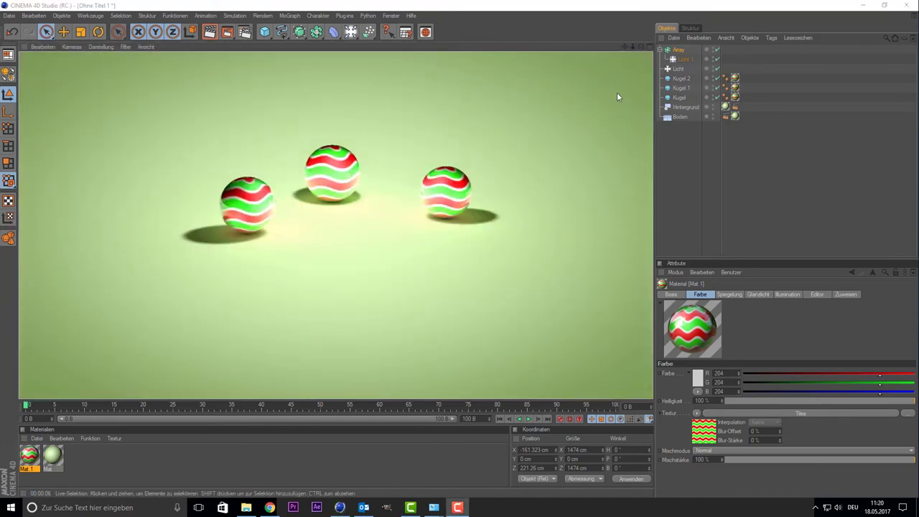
left_click_drag(642, 46, 641, 107)
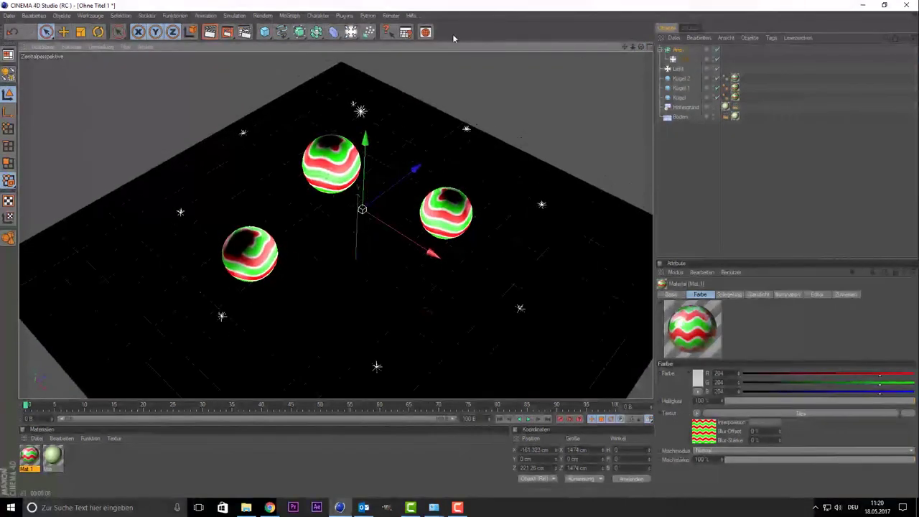
left_click(210, 32)
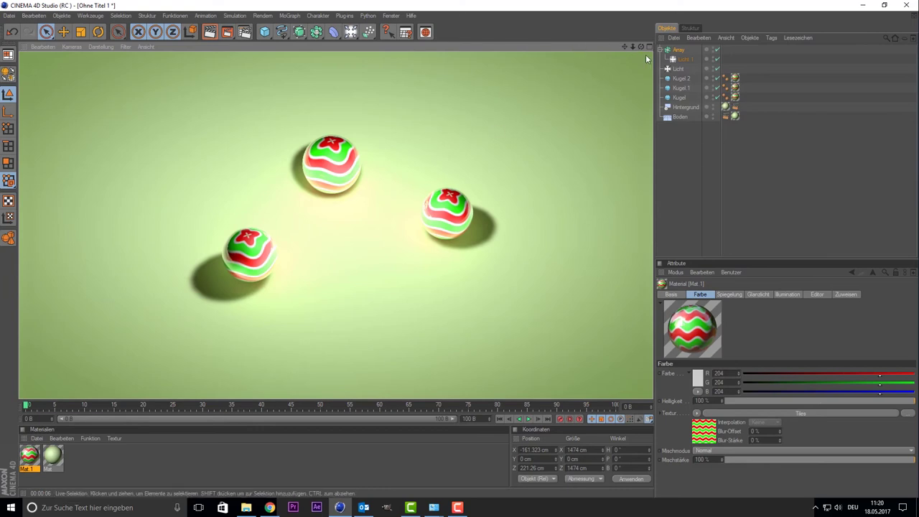
left_click_drag(641, 43, 641, 108)
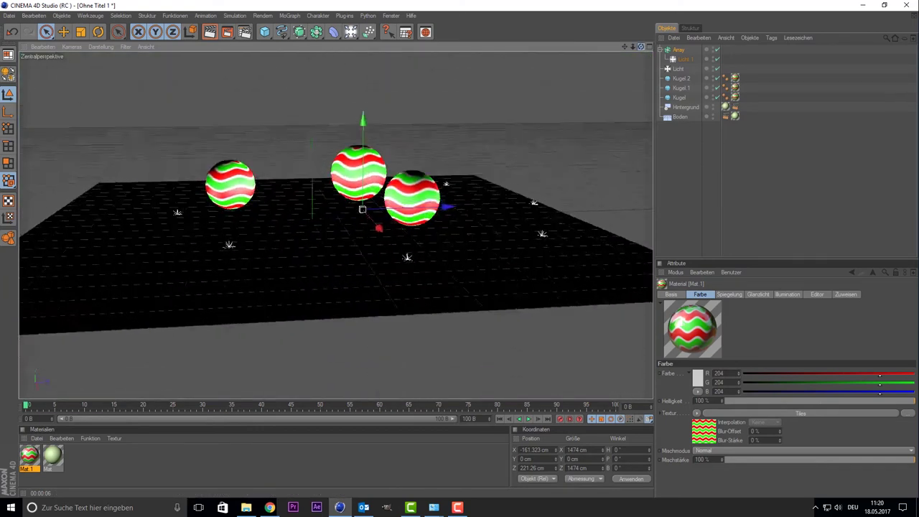
left_click(208, 37)
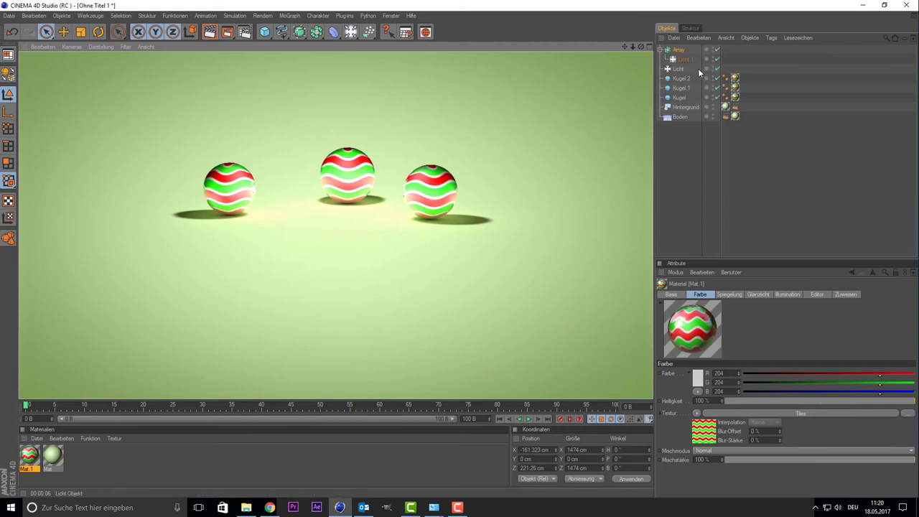
Set the main light Licht's intensity to 80%
left_click(675, 69)
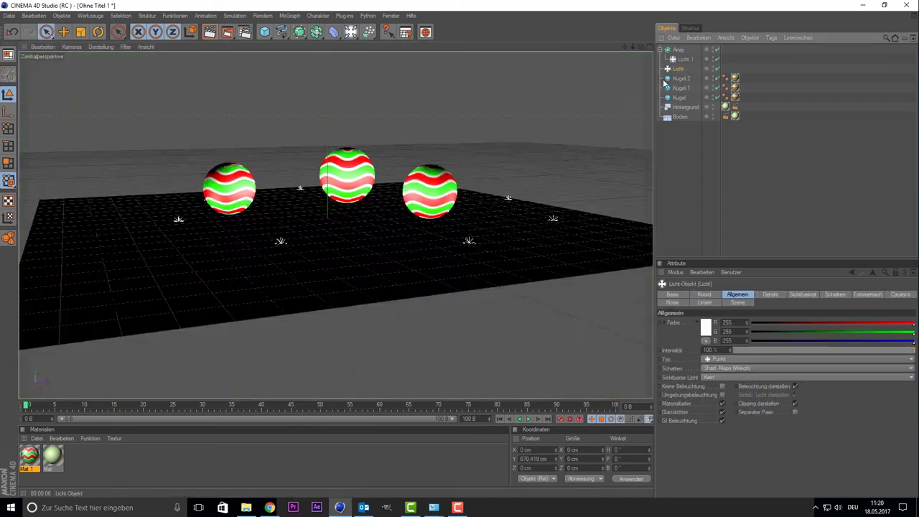
left_click(709, 349)
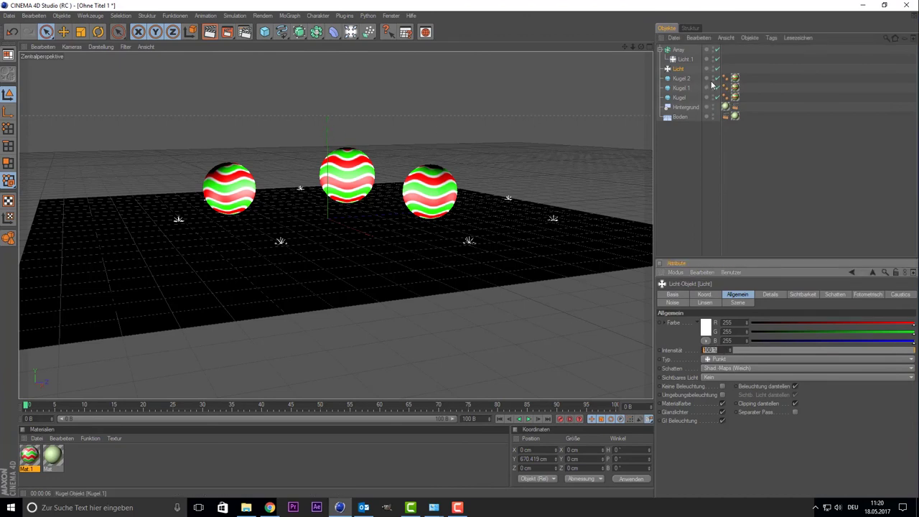
left_click(680, 69)
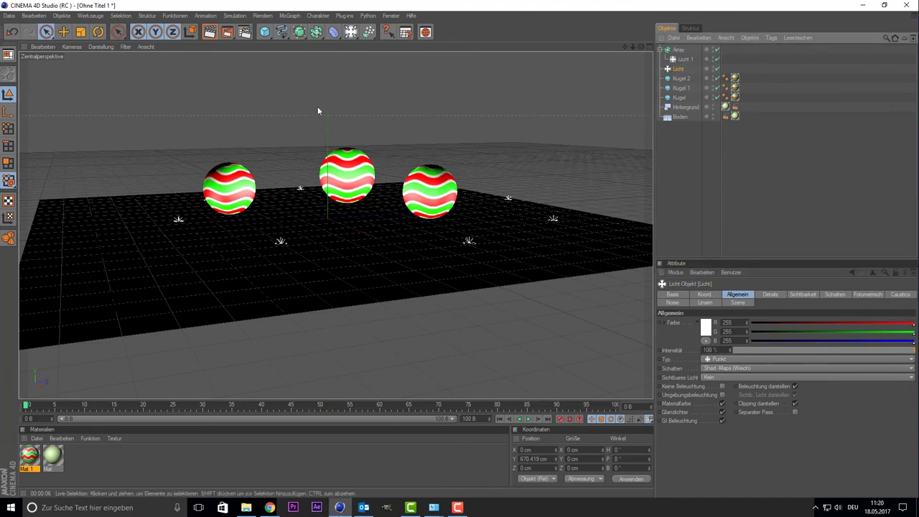
left_click(30, 32)
scroll(253, 109, "down", 2)
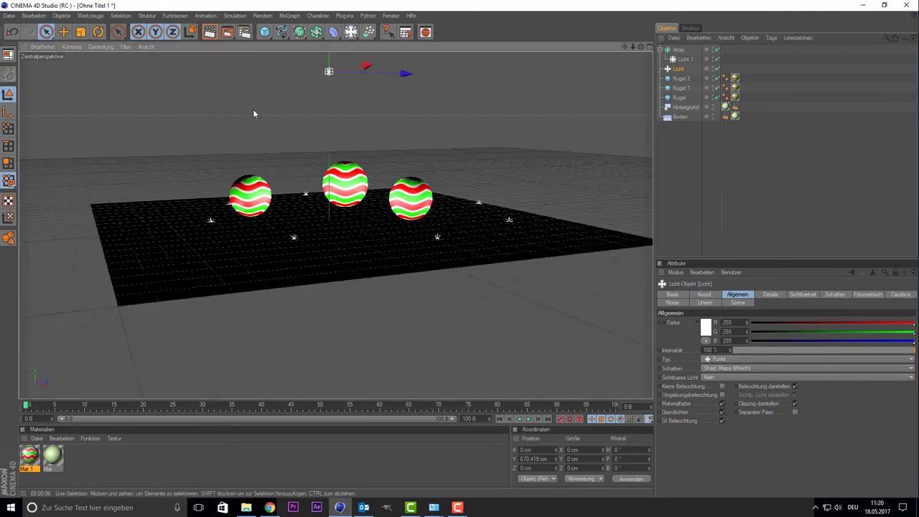
scroll(260, 107, "down", 2)
scroll(294, 100, "down", 2)
scroll(294, 102, "up", 1)
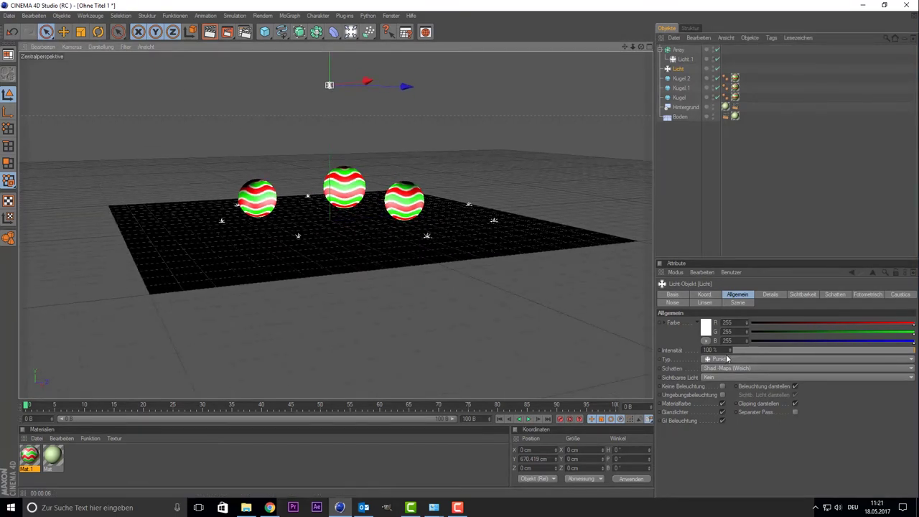
left_click(715, 350)
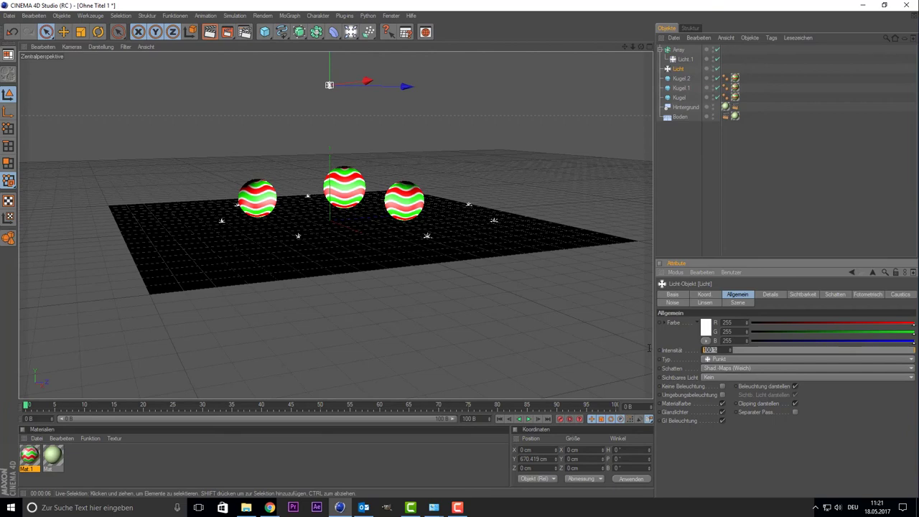
type("80")
key("Return")
scroll(343, 137, "up", 2)
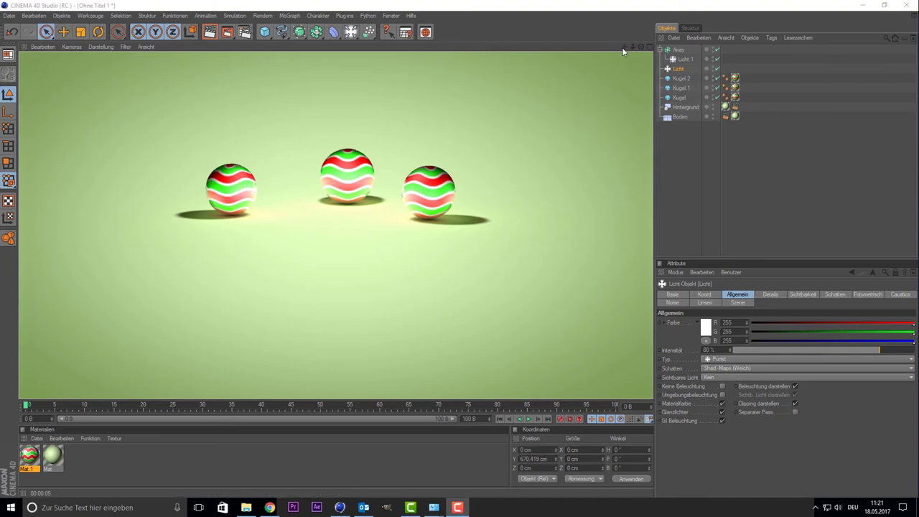
mouse_move(625, 49)
left_mouse_down()
mouse_move(639, 46)
mouse_move(617, 79)
mouse_move(618, 58)
mouse_move(607, 82)
mouse_move(625, 49)
mouse_move(611, 39)
left_mouse_up()
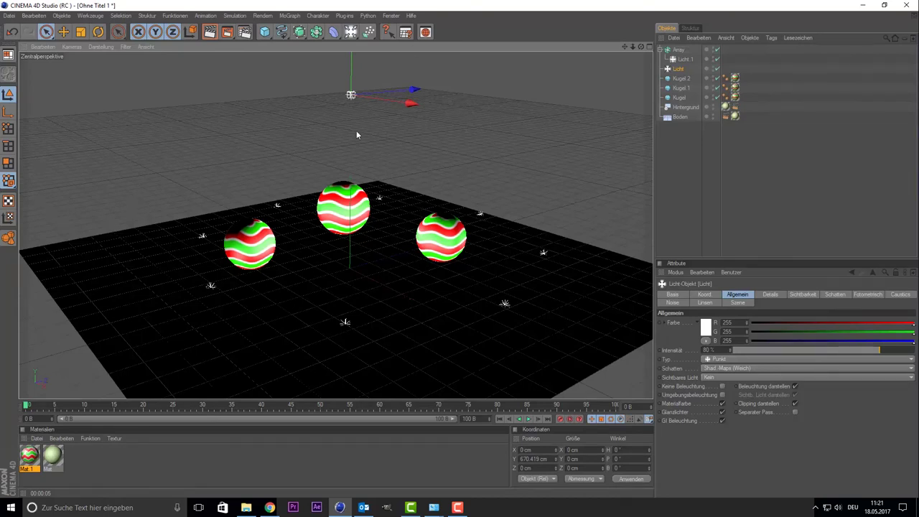
Select the centre sphere and open the Mat material's Farbe gradient shader
left_click(351, 197)
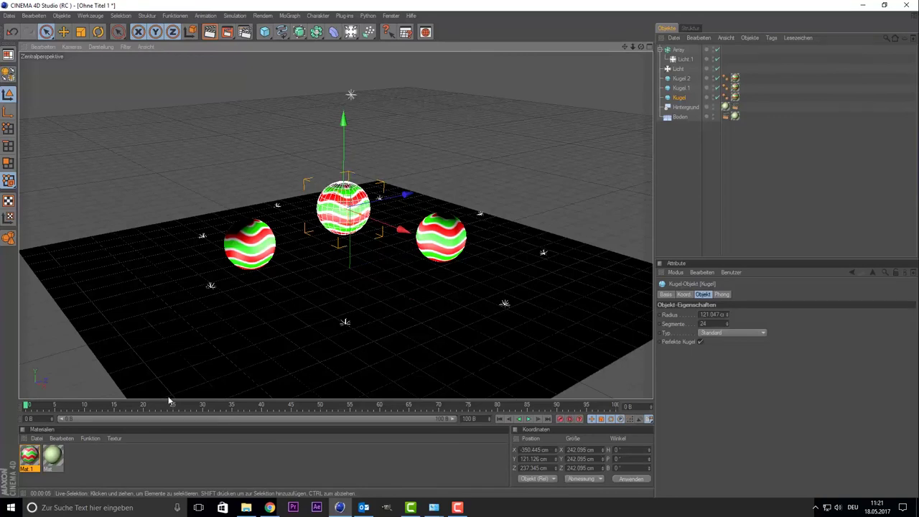
double_click(53, 455)
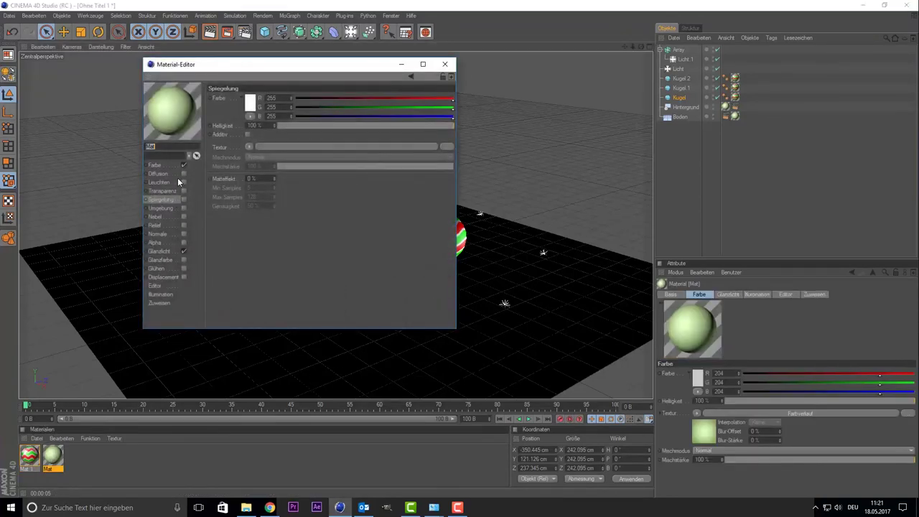
left_click_drag(236, 76, 546, 63)
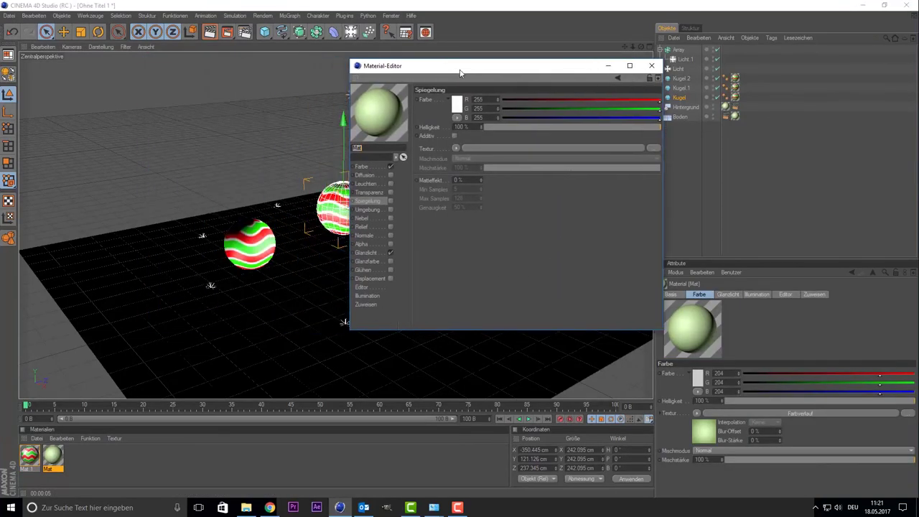
left_click(465, 153)
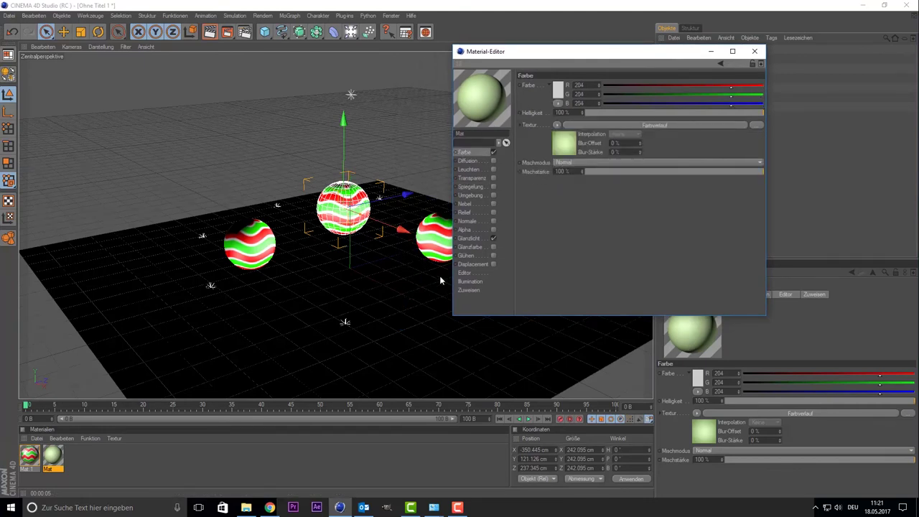
left_click(564, 145)
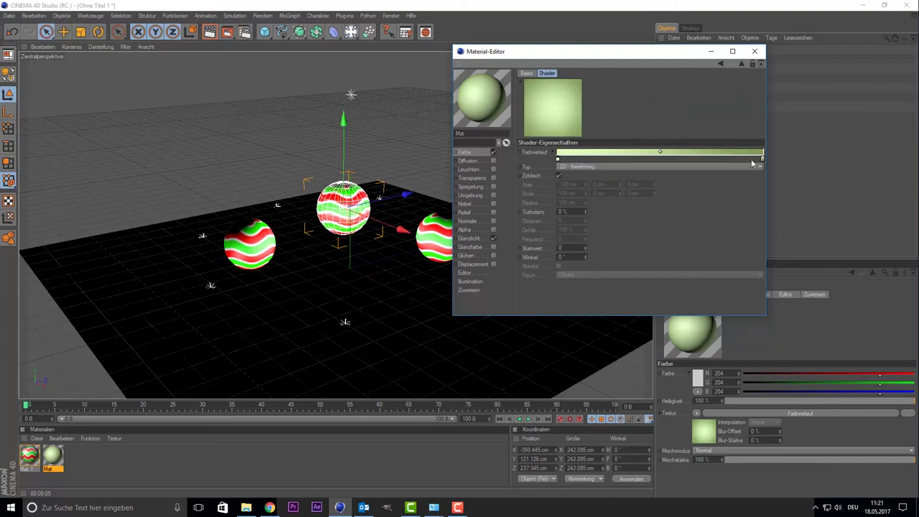
Recolour the gradient's right-end knot from green to orange
double_click(762, 158)
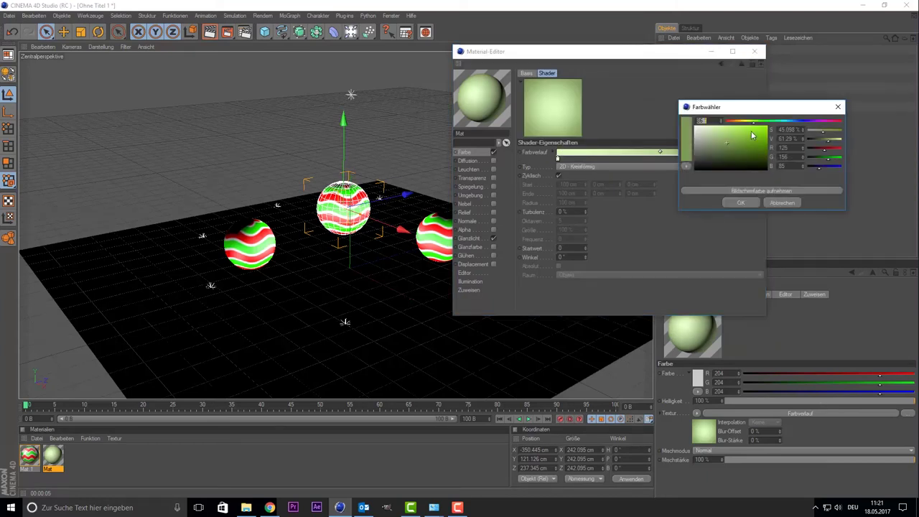
left_click(782, 128)
left_click_drag(772, 124, 735, 124)
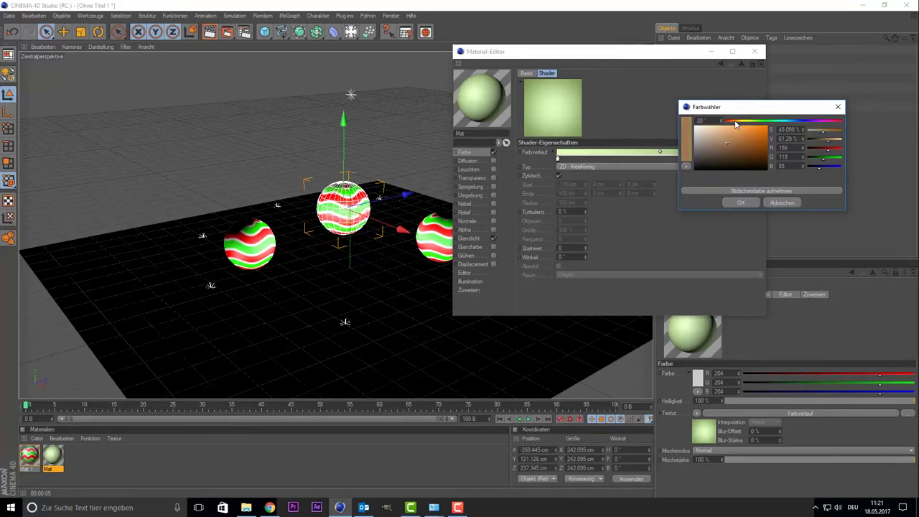
left_click(754, 142)
left_click(726, 147)
left_click(723, 144)
left_click(774, 203)
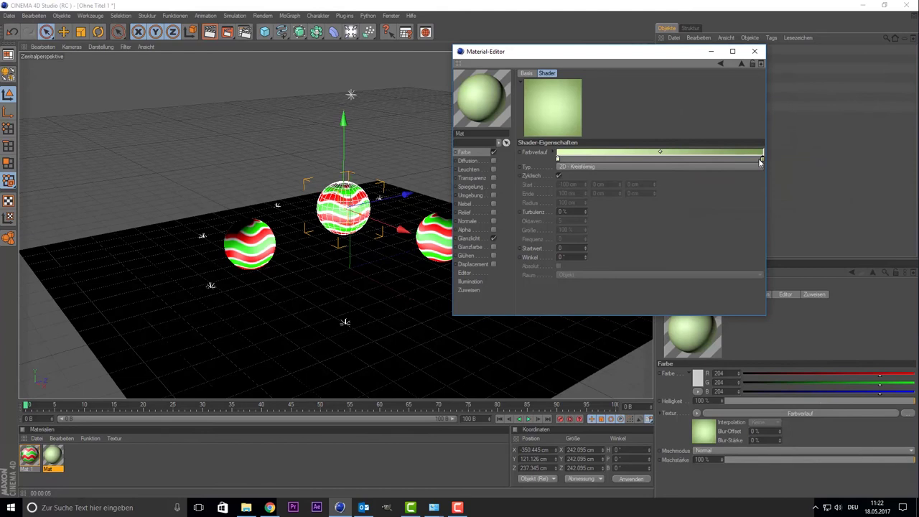
double_click(761, 162)
left_click(733, 124)
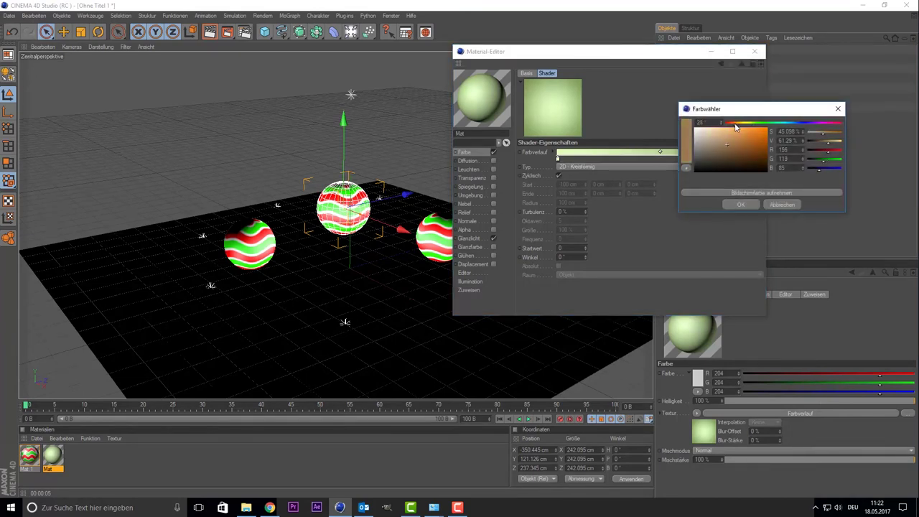
left_click(739, 206)
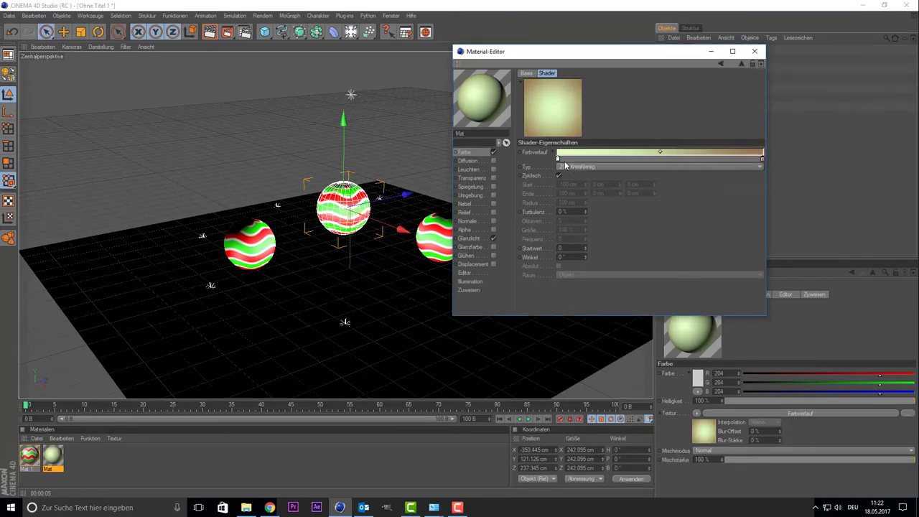
Set the gradient's left-end knot to beige and close the material editor
double_click(557, 160)
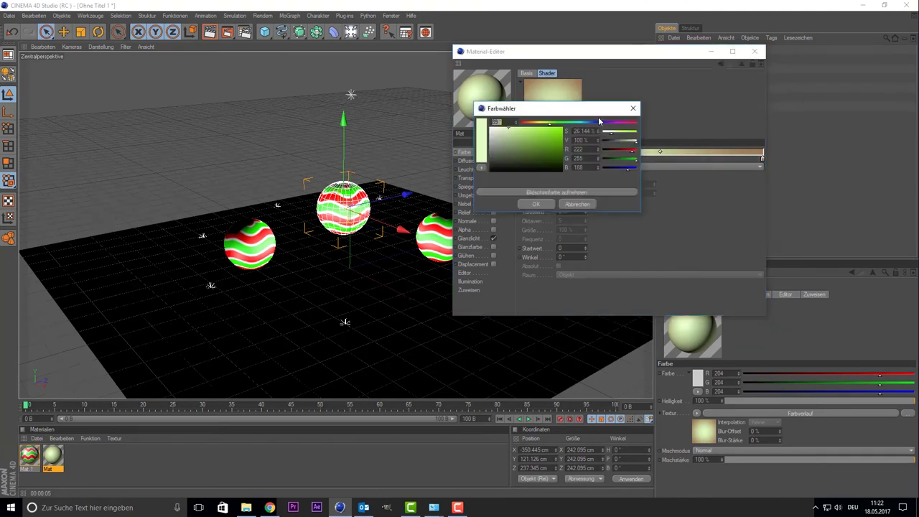
left_click(534, 123)
left_click_drag(533, 124, 529, 123)
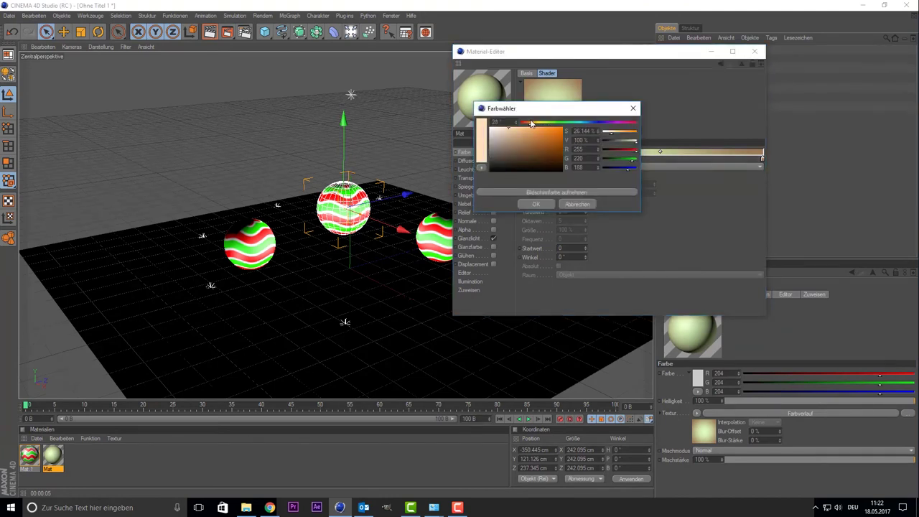
left_click(547, 205)
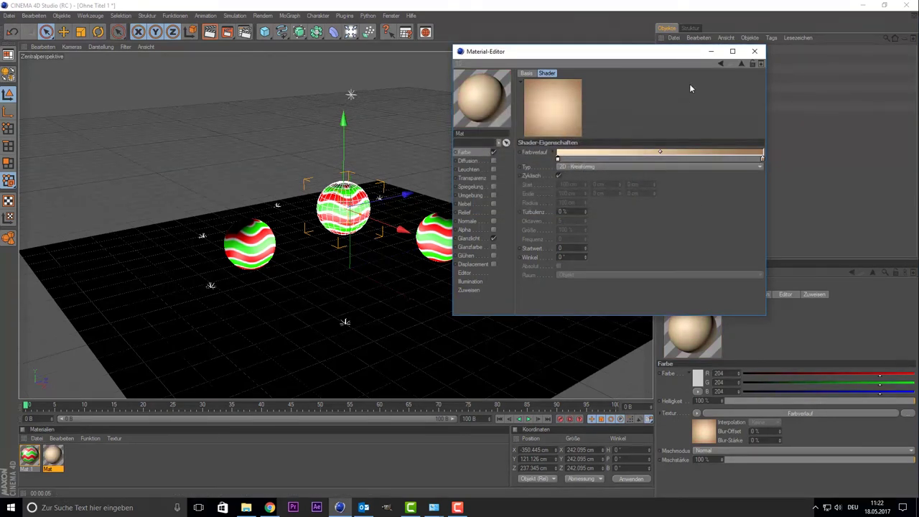
left_click(755, 51)
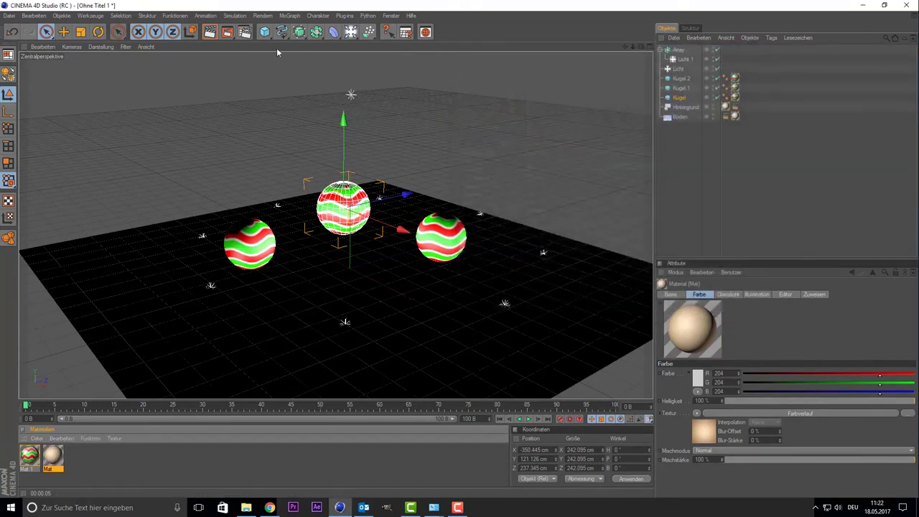
Start a GI view render of the striped spheres on the beige gradient backdrop
left_click(209, 34)
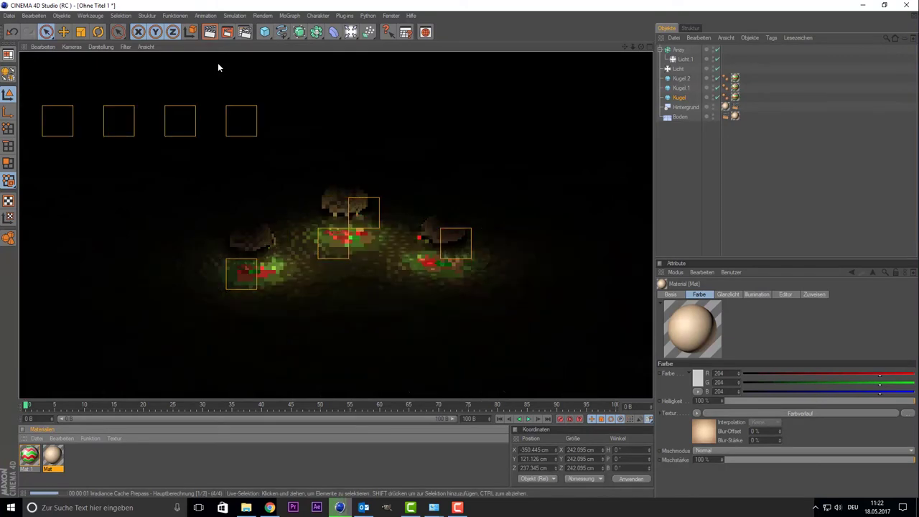